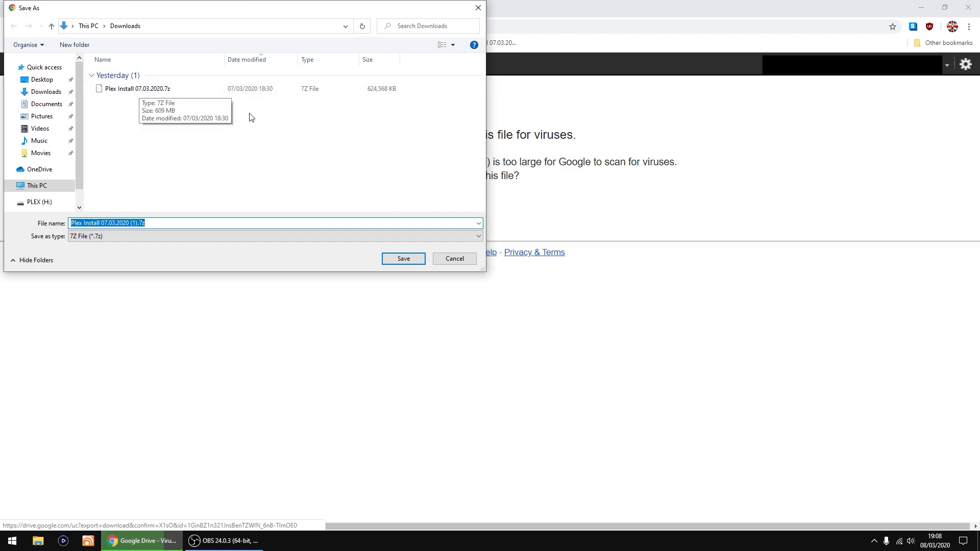
Cancel saving another copy of the Plex Install archive and close the browser
{"action": "left_click", "coordinate": [448, 259]}
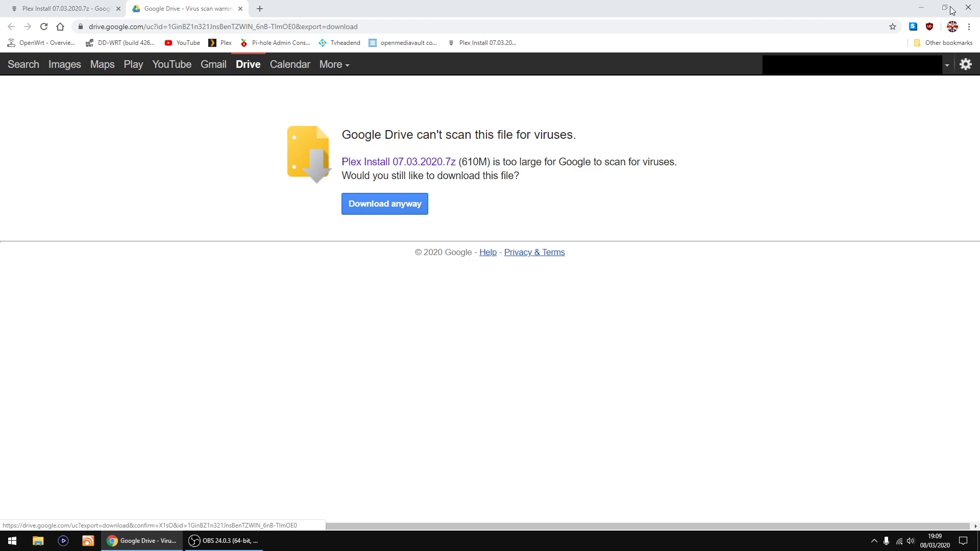
{"action": "left_click", "coordinate": [894, 11]}
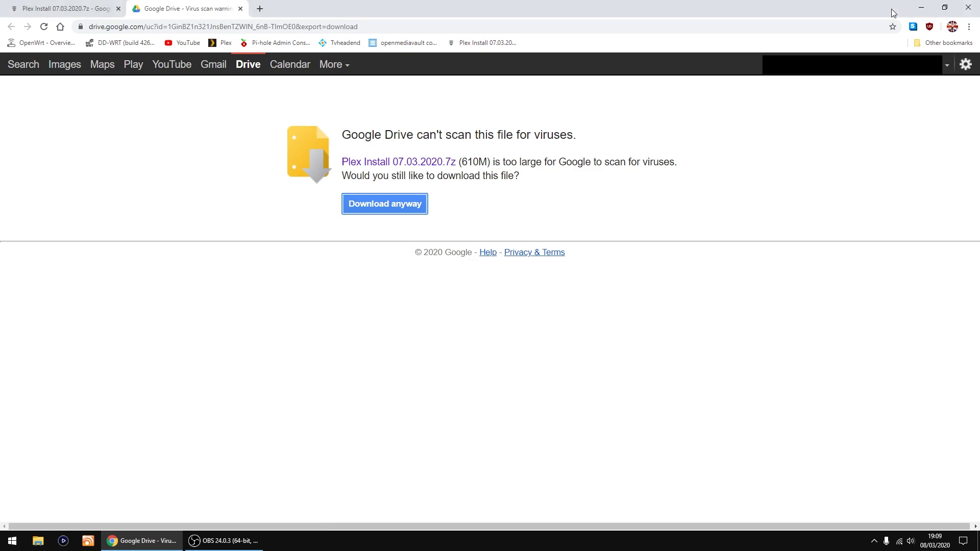
{"action": "left_click", "coordinate": [965, 11]}
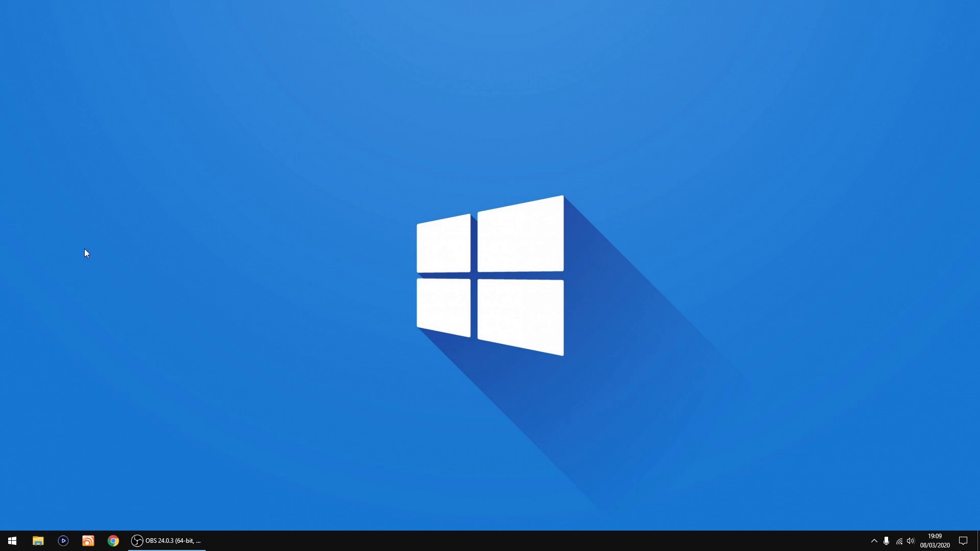
Extract Plex Install 07.03.2020.7z in Downloads to its own folder with 7-Zip, and check the extracted folder's contents
{"action": "key", "text": "super+e"}
{"action": "left_click", "coordinate": [41, 131]}
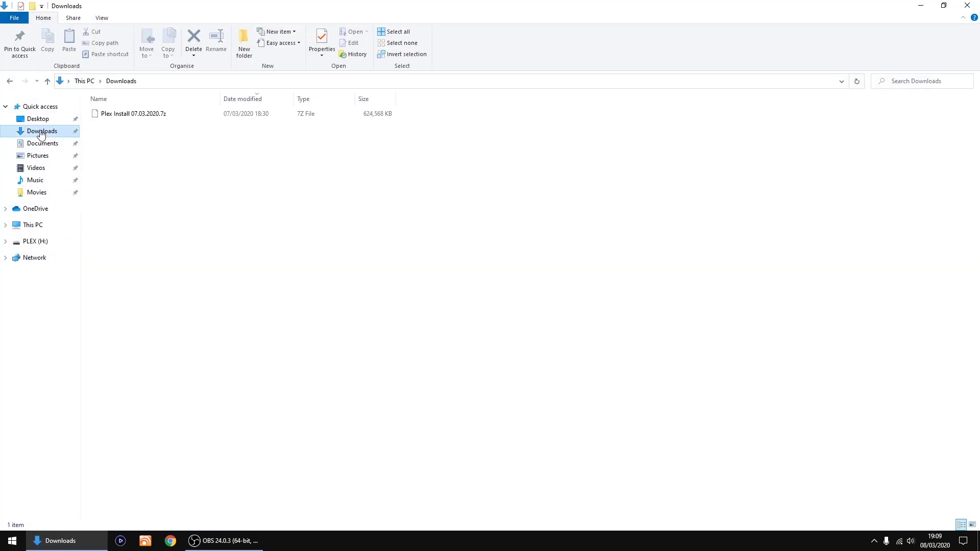
{"action": "right_click", "coordinate": [126, 113]}
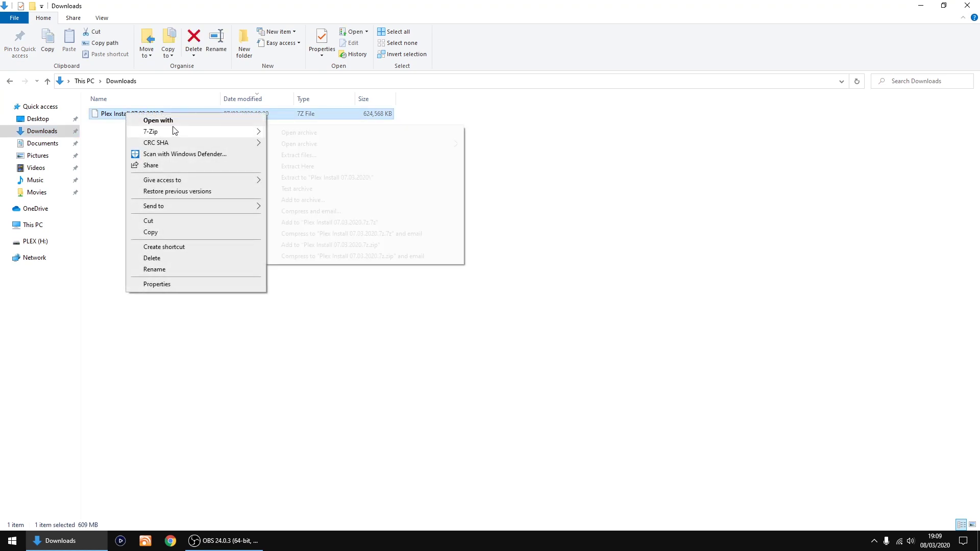
{"action": "mouse_move", "coordinate": [201, 131]}
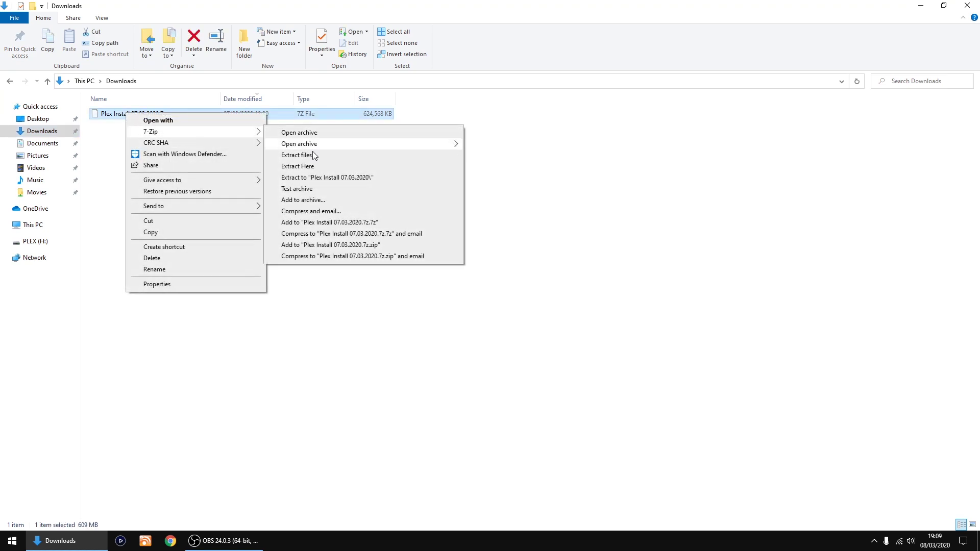
{"action": "left_click", "coordinate": [323, 180]}
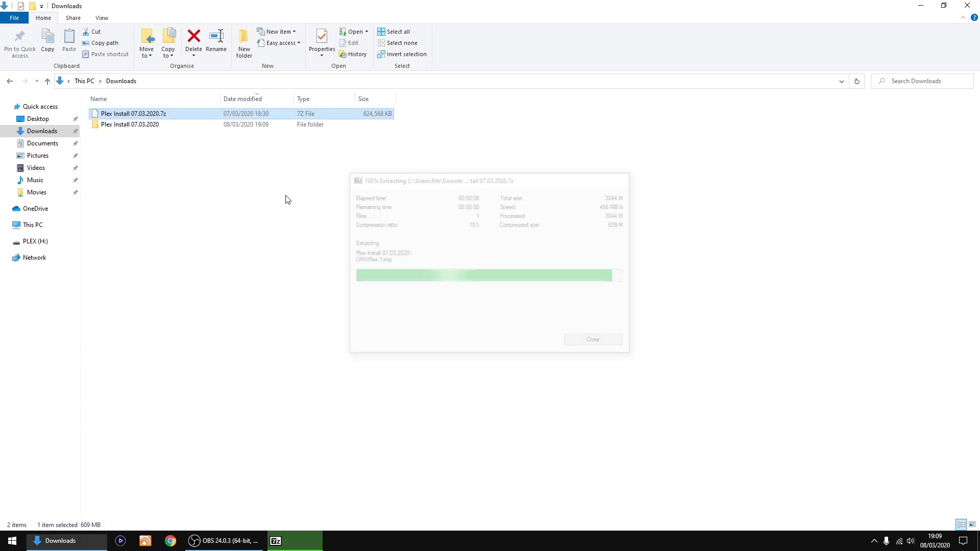
{"action": "double_click", "coordinate": [128, 125]}
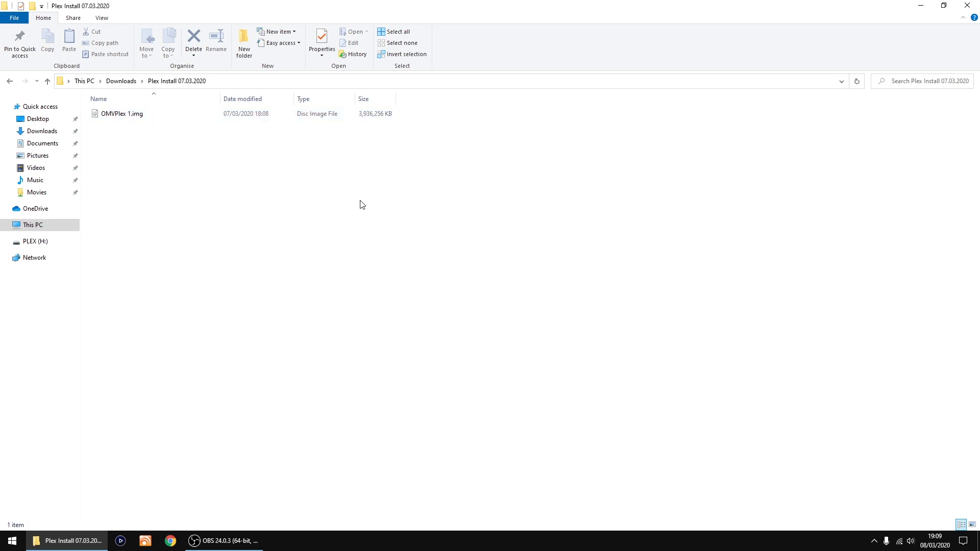
{"action": "left_click", "coordinate": [968, 6]}
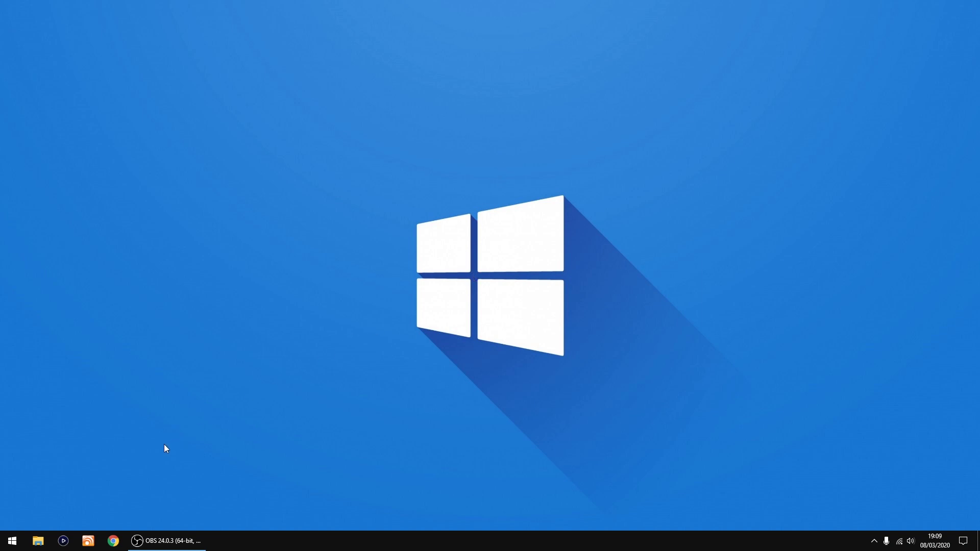
Switch to balenaEtcher and flash OMVPlex 1.img from the Plex Install 07.03.2020 folder in Downloads onto the 32 GB USB device
{"action": "left_click", "coordinate": [12, 541]}
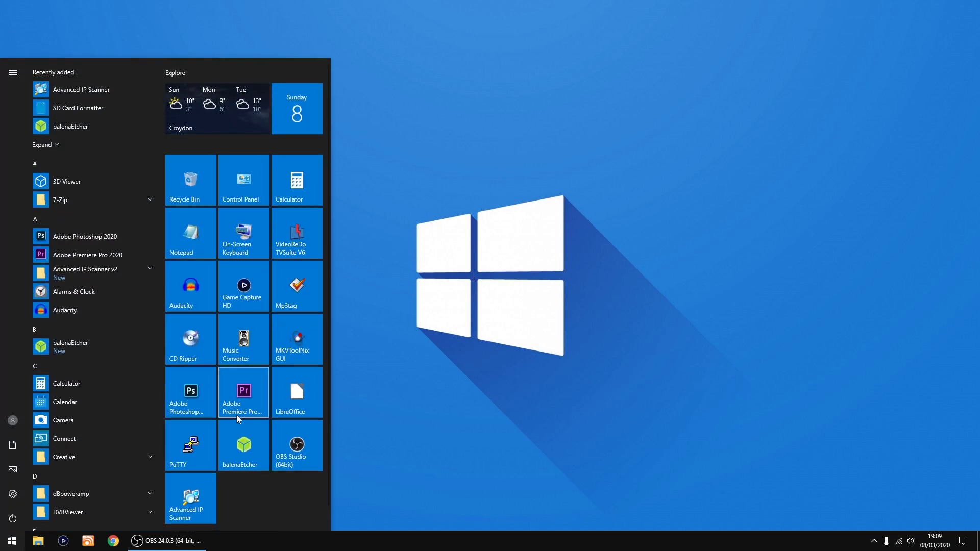
{"action": "left_click", "coordinate": [244, 447]}
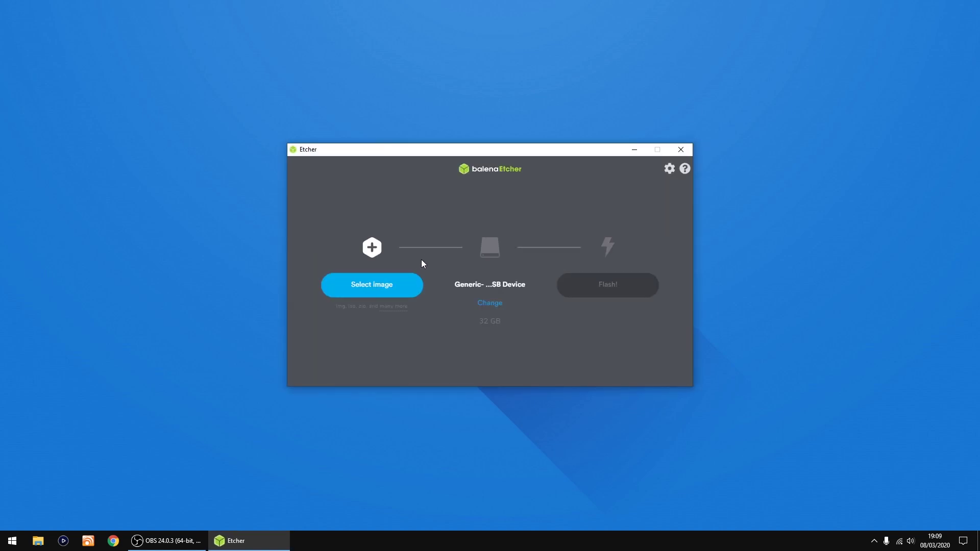
{"action": "left_click", "coordinate": [371, 285]}
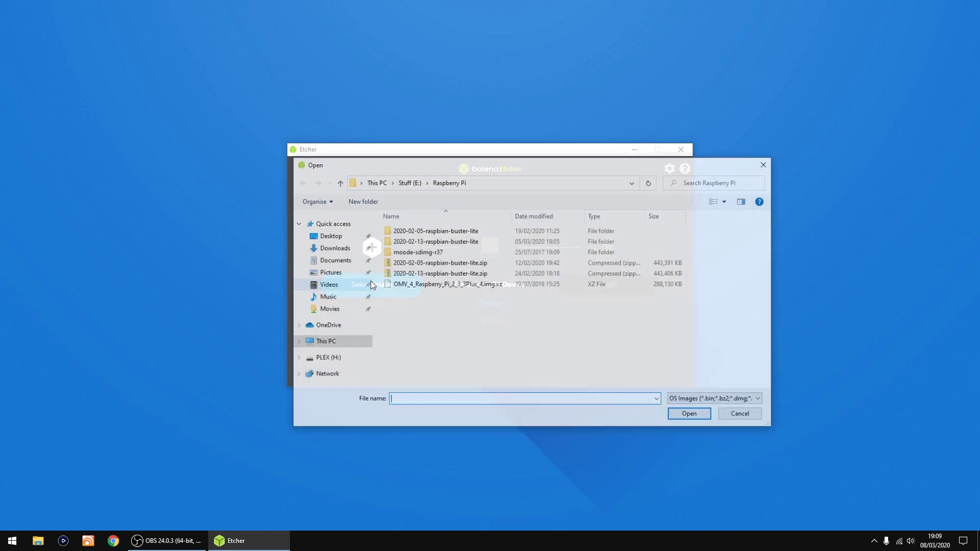
{"action": "left_click", "coordinate": [339, 251]}
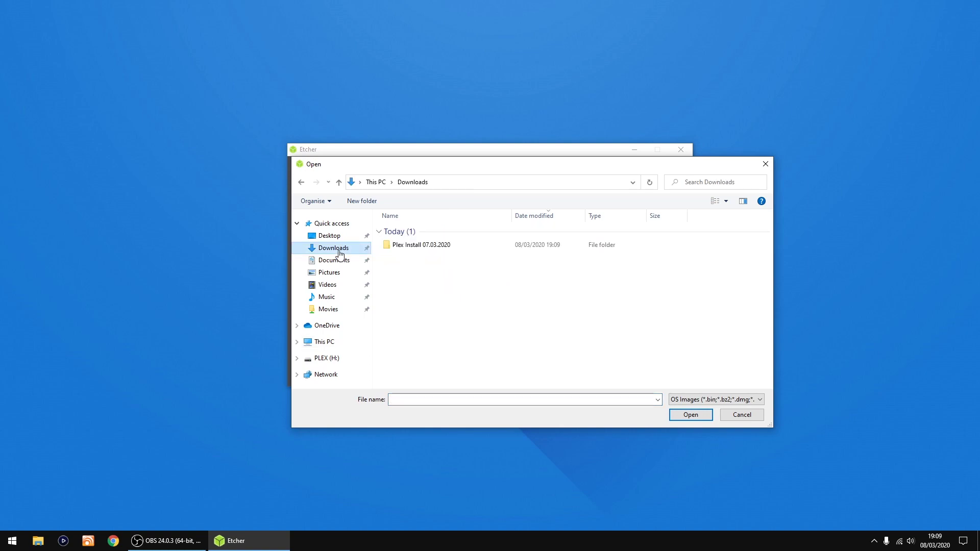
{"action": "double_click", "coordinate": [413, 248]}
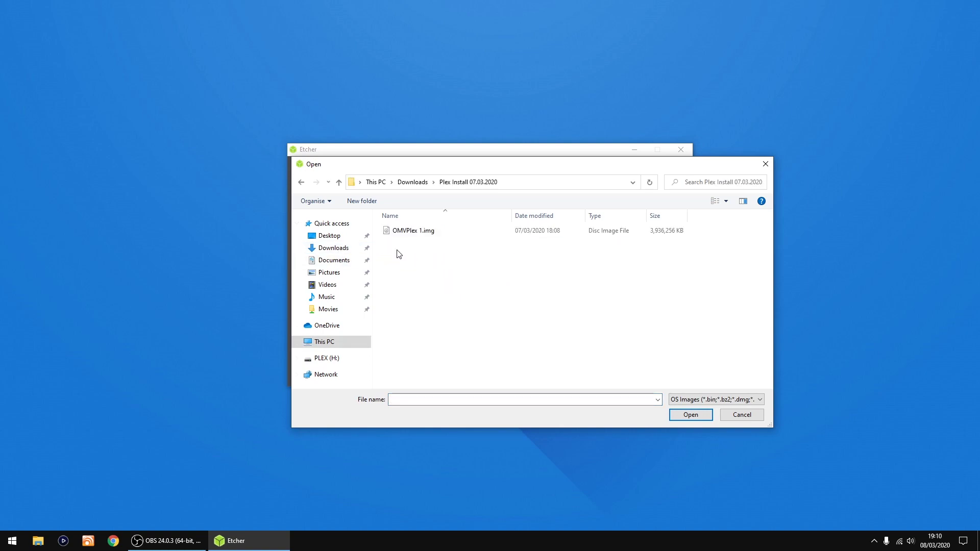
{"action": "left_click", "coordinate": [408, 233]}
{"action": "double_click", "coordinate": [409, 233]}
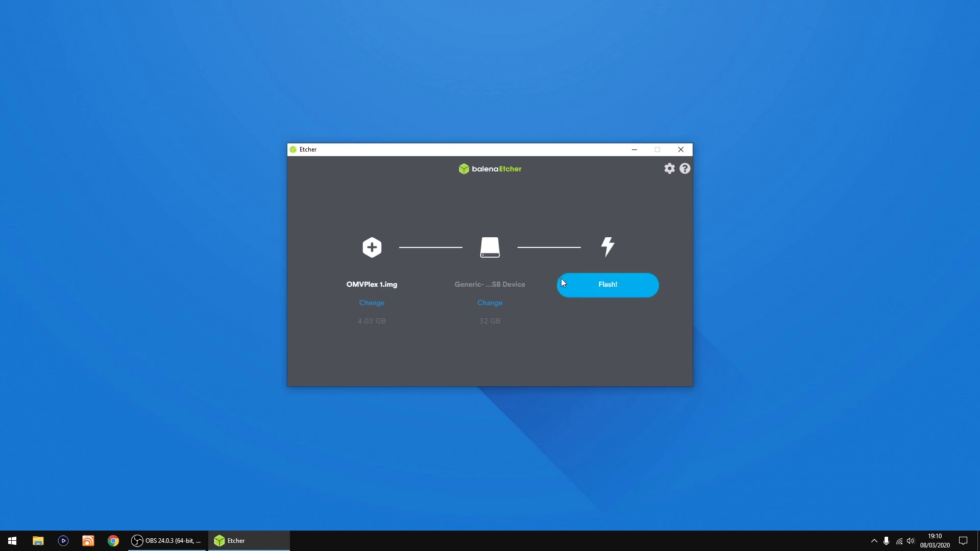
{"action": "left_click", "coordinate": [611, 287]}
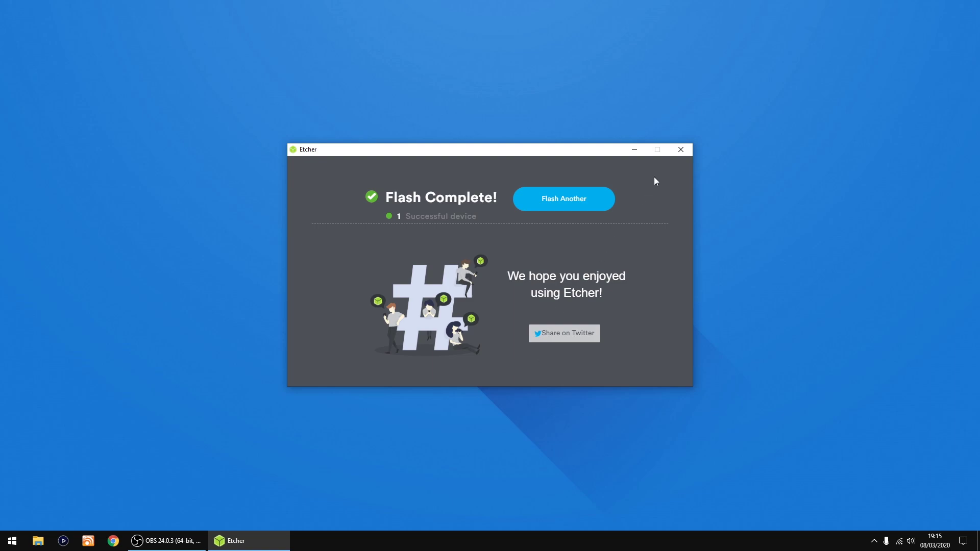
{"action": "left_click", "coordinate": [677, 150]}
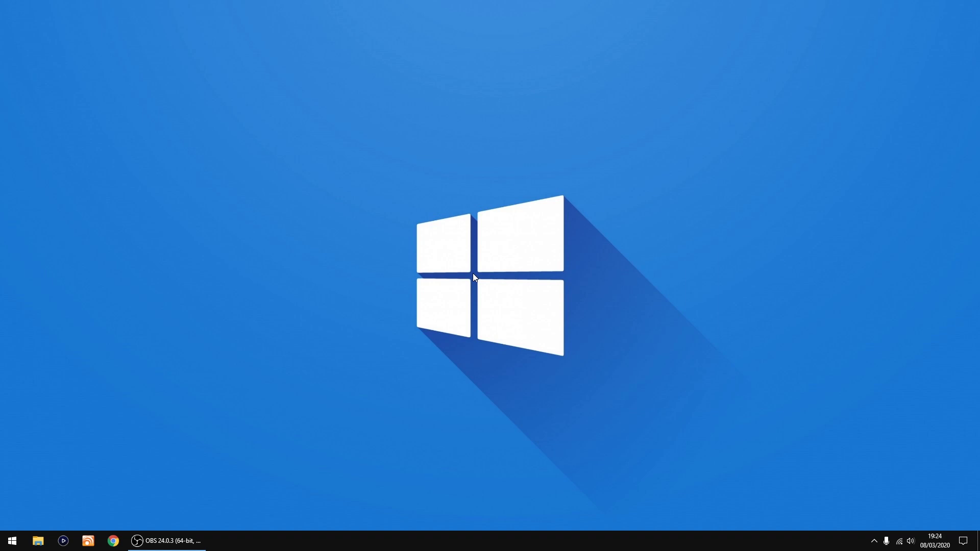
Switch to PuTTY and open an SSH session to 192.168.1.142 on port 22
{"action": "left_click", "coordinate": [9, 542]}
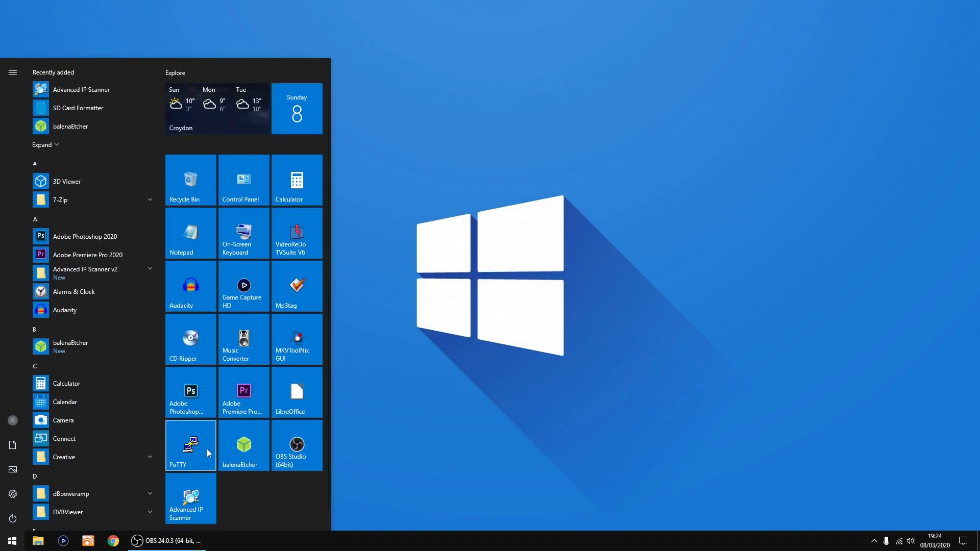
{"action": "left_click", "coordinate": [192, 448]}
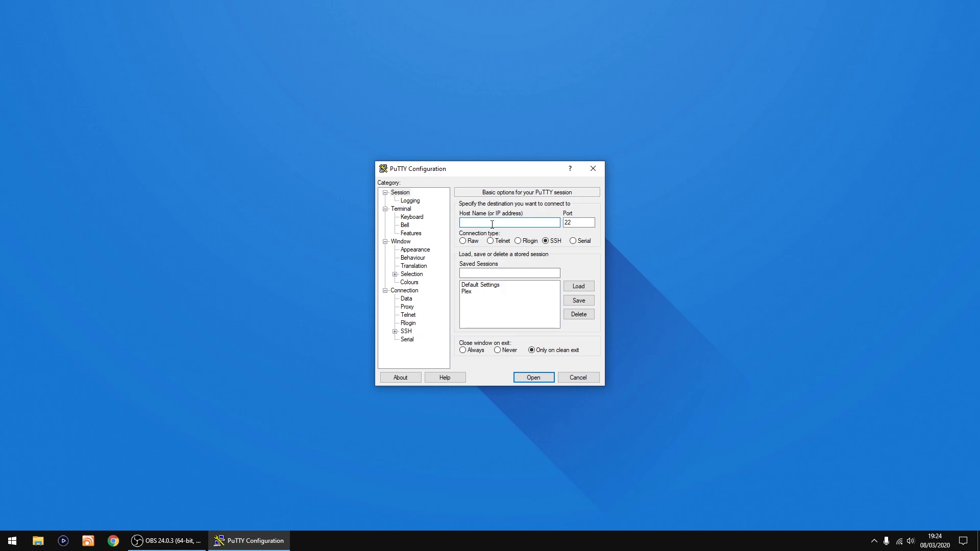
{"action": "key", "text": "super"}
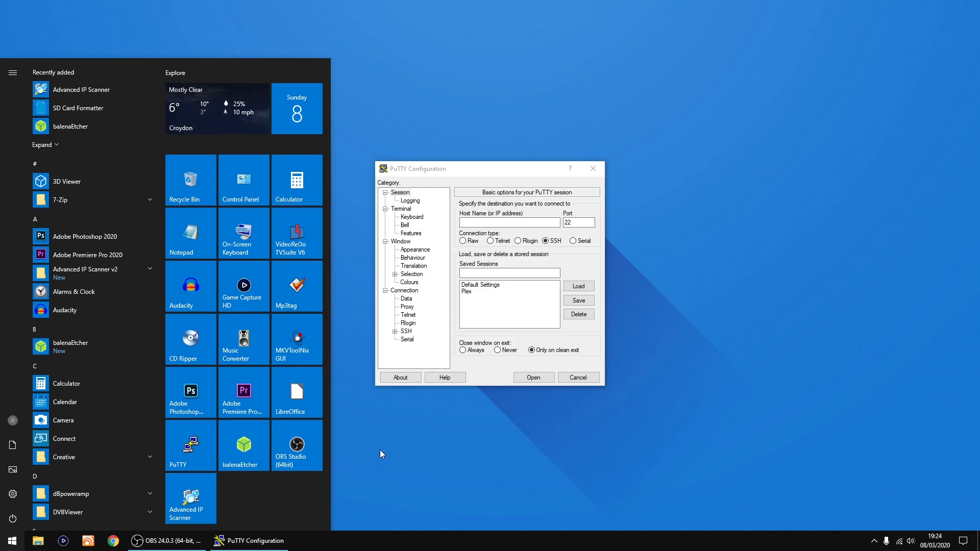
{"action": "left_click", "coordinate": [424, 440]}
{"action": "left_click", "coordinate": [470, 220]}
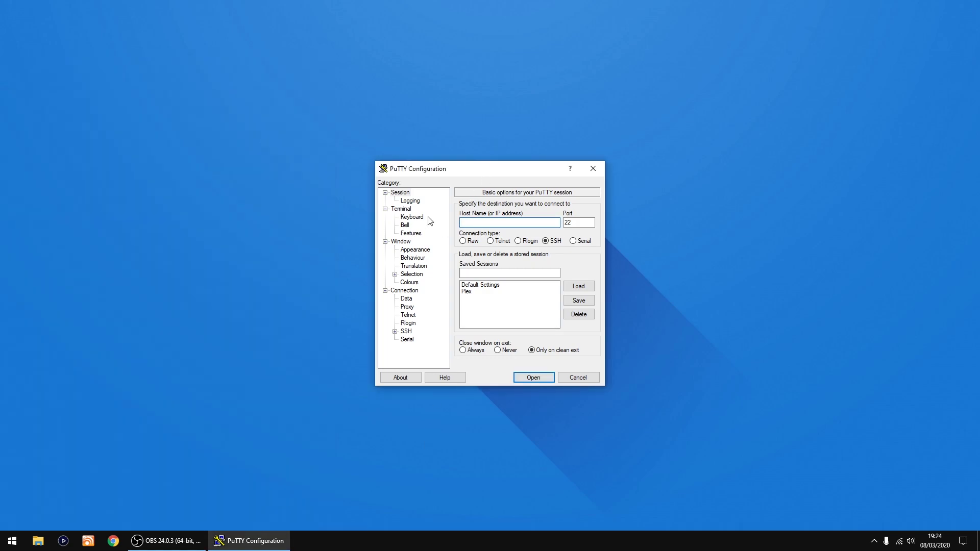
{"action": "type", "text": "192.168.1.142"}
{"action": "left_click", "coordinate": [532, 378]}
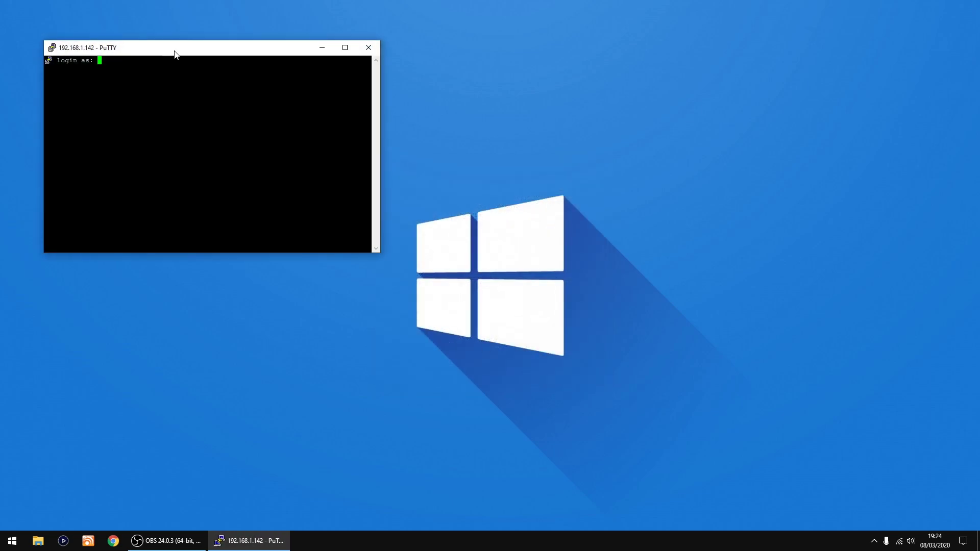
Log in to the SSH session as pi with the account password, centring the terminal window on the desktop
{"action": "left_click_drag", "start_coordinate": [252, 62], "coordinate": [469, 184]}
{"action": "type", "text": "pi"}
{"action": "key", "text": "Return"}
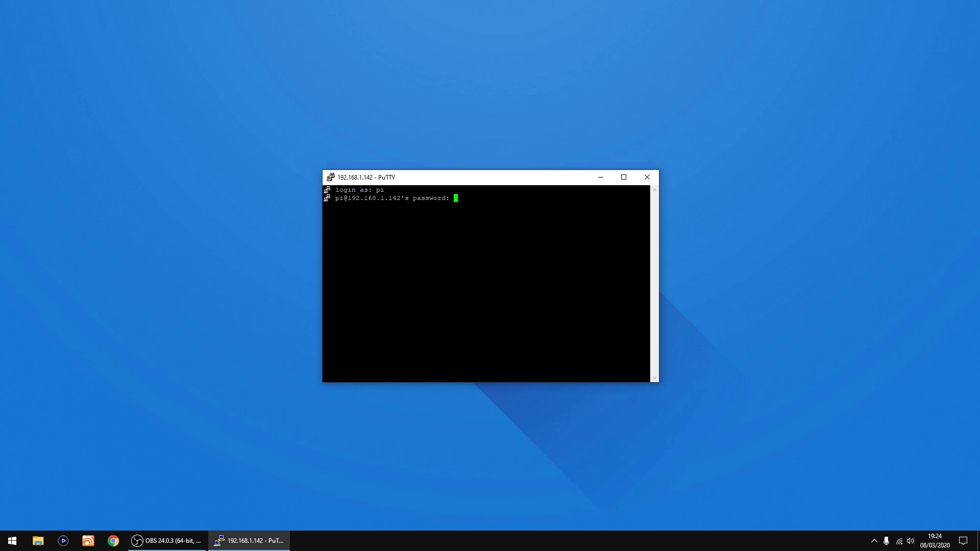
{"action": "key", "text": "Return"}
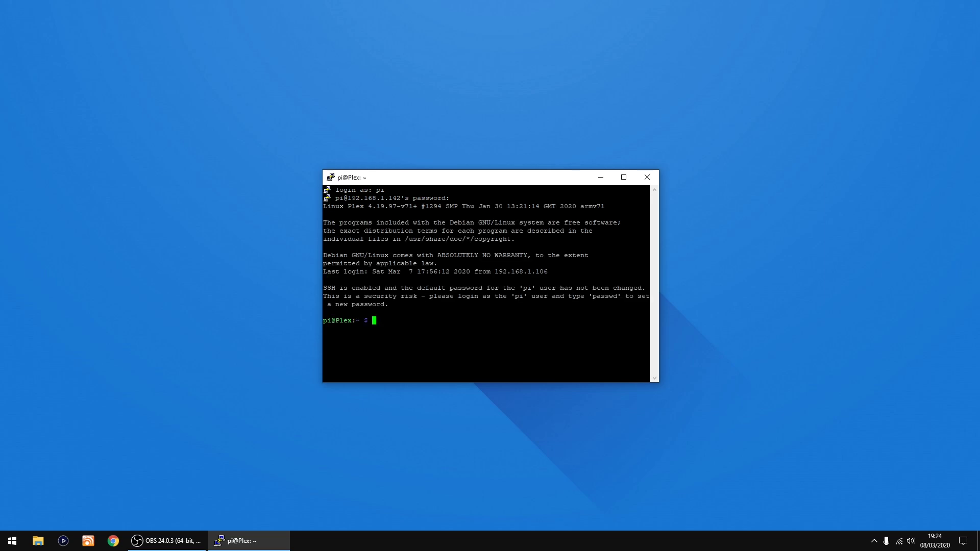
{"action": "left_click_drag", "start_coordinate": [509, 178], "coordinate": [516, 178]}
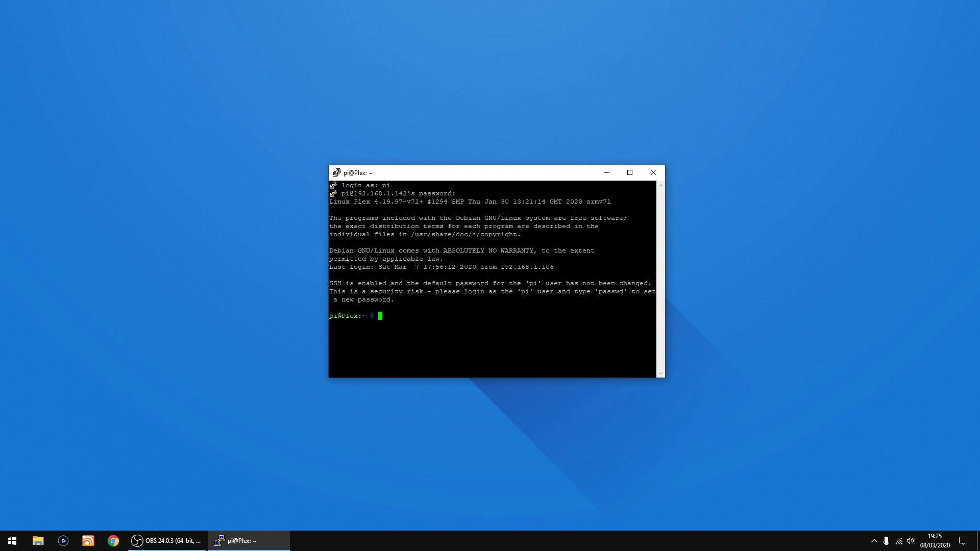
Run sudo raspi-config and expand the filesystem through the advanced options
{"action": "type", "text": "sudo raspi-config"}
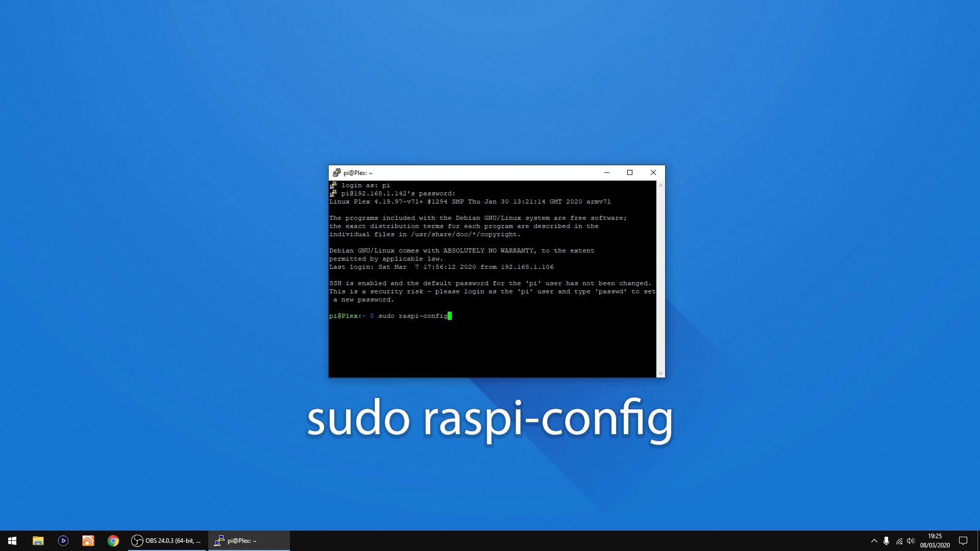
{"action": "key", "text": "Return"}
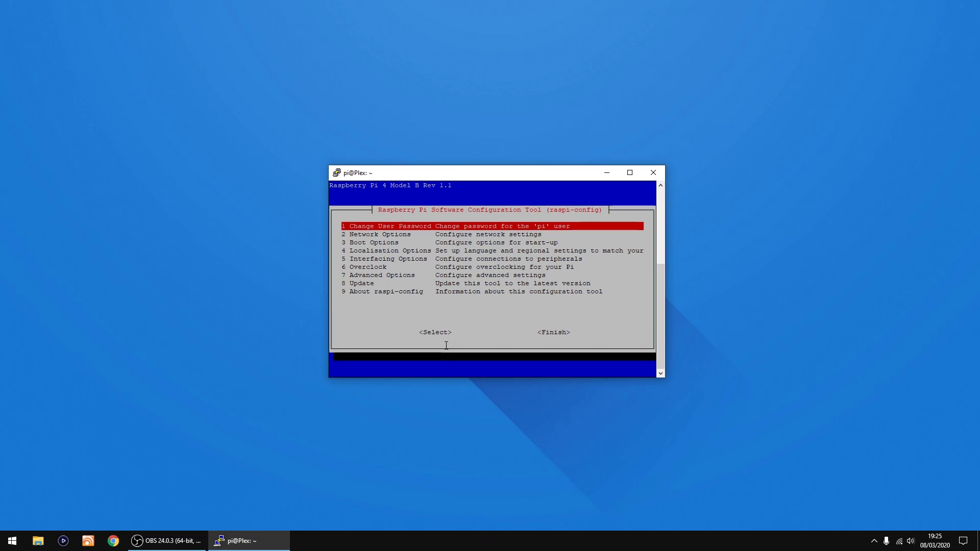
{"action": "key", "text": "Down"}
{"action": "key", "text": "Down"}
{"action": "key", "text": "Down"}
{"action": "key", "text": "Down"}
{"action": "key", "text": "Down"}
{"action": "key", "text": "Down"}
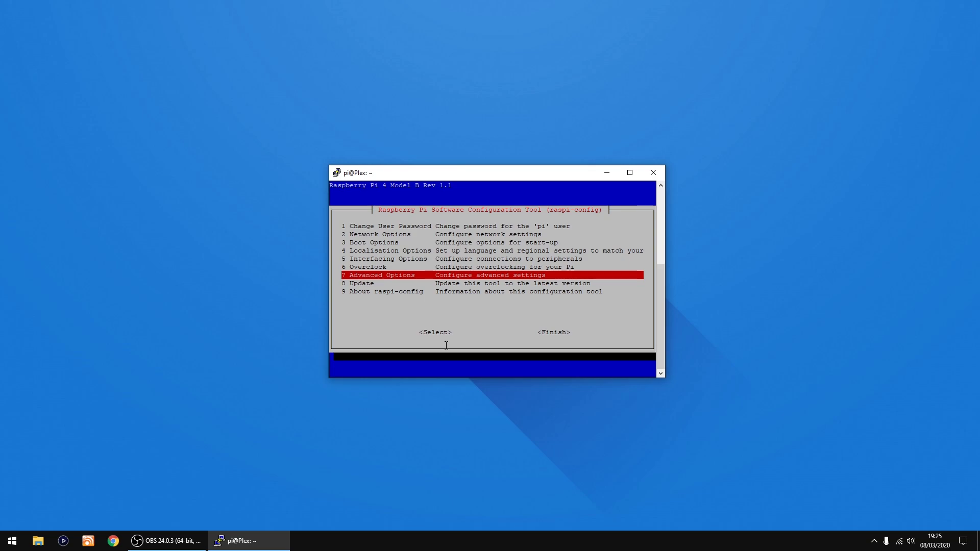
{"action": "key", "text": "Return"}
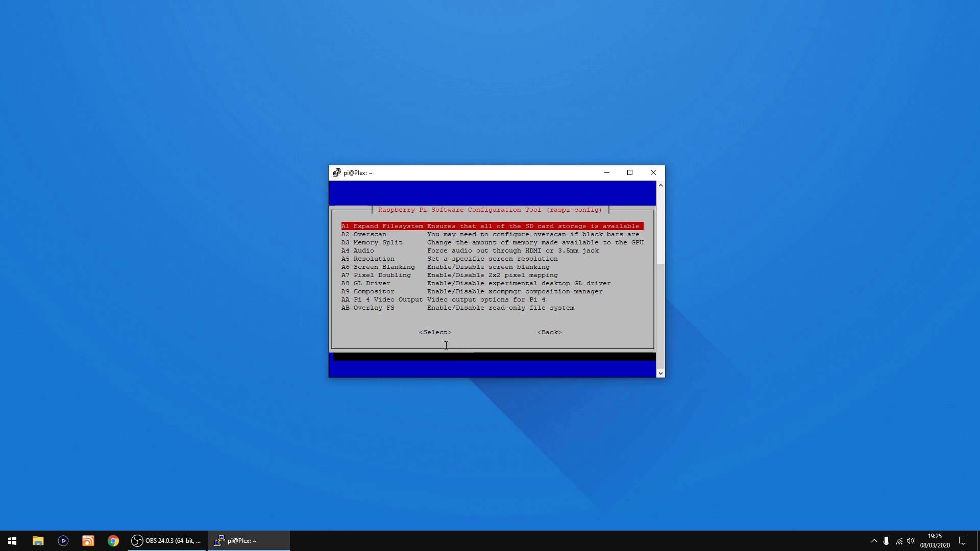
{"action": "key", "text": "Return"}
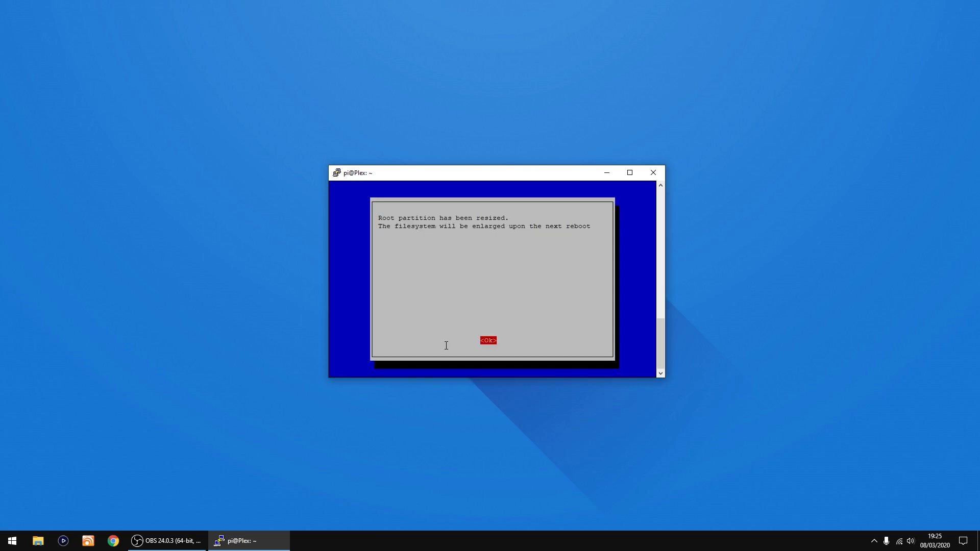
{"action": "key", "text": "Return"}
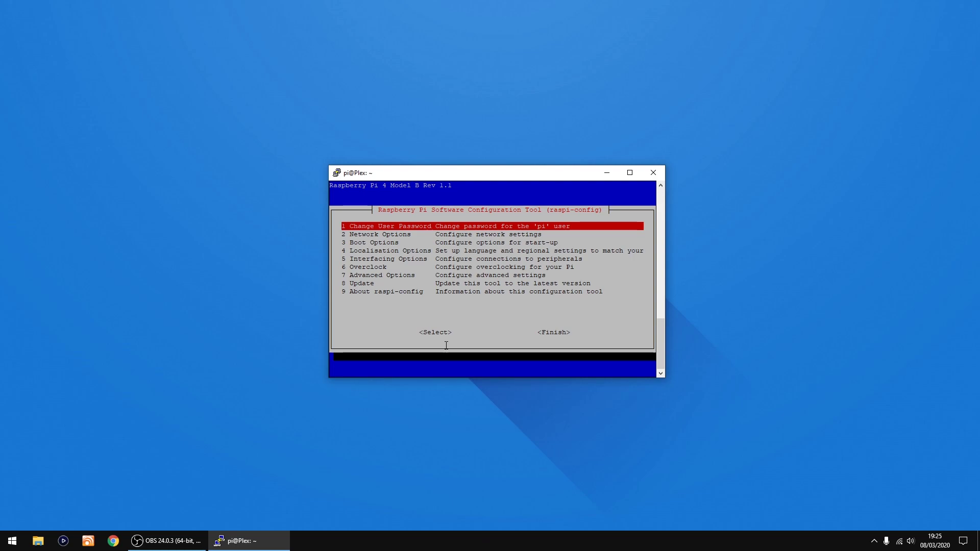
Finish raspi-config, reboot the Raspberry Pi and dismiss the closed-connection error
{"action": "key", "text": "Tab"}
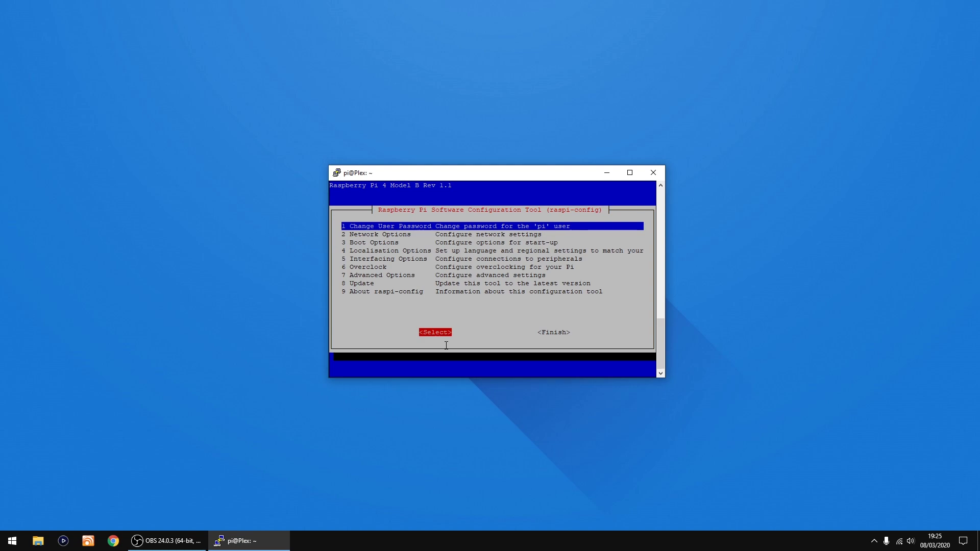
{"action": "key", "text": "Tab"}
{"action": "key", "text": "Return"}
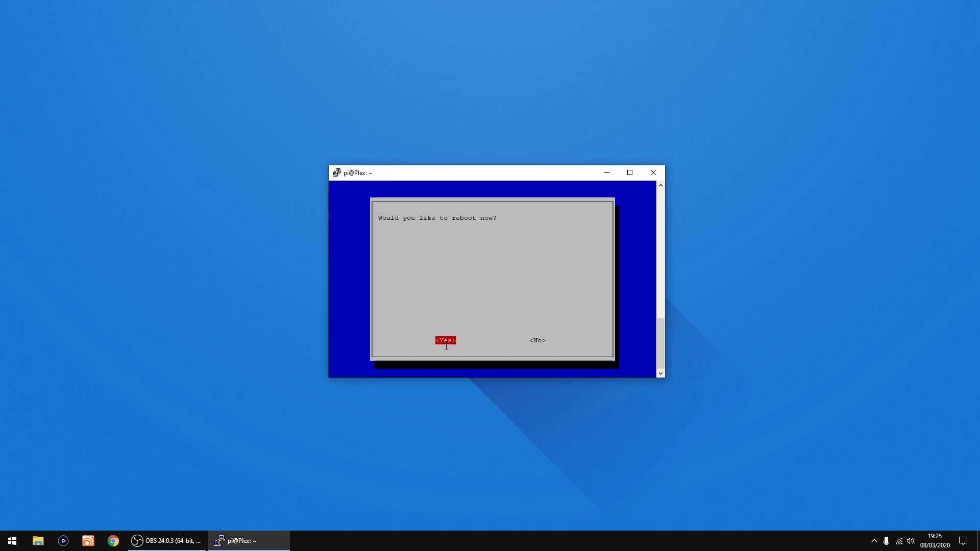
{"action": "key", "text": "Return"}
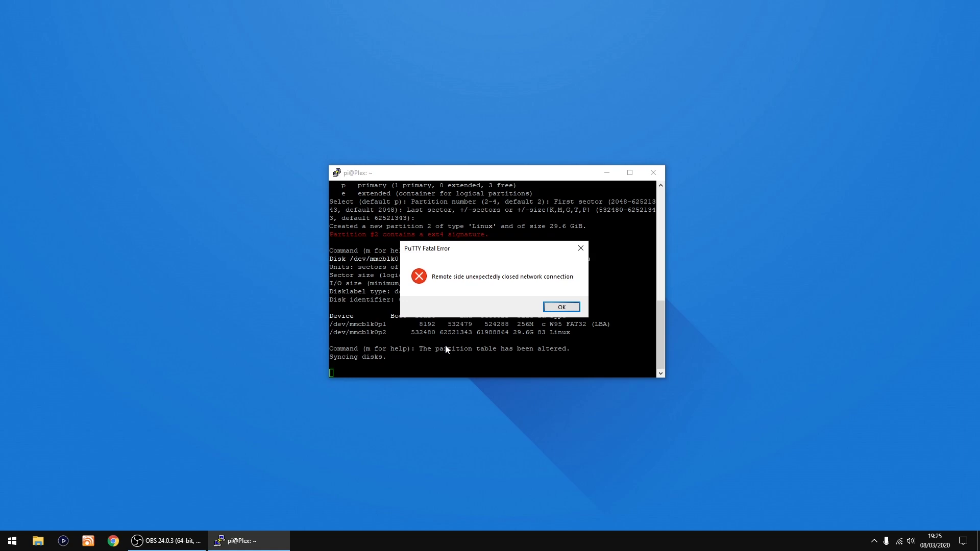
{"action": "left_click", "coordinate": [561, 308]}
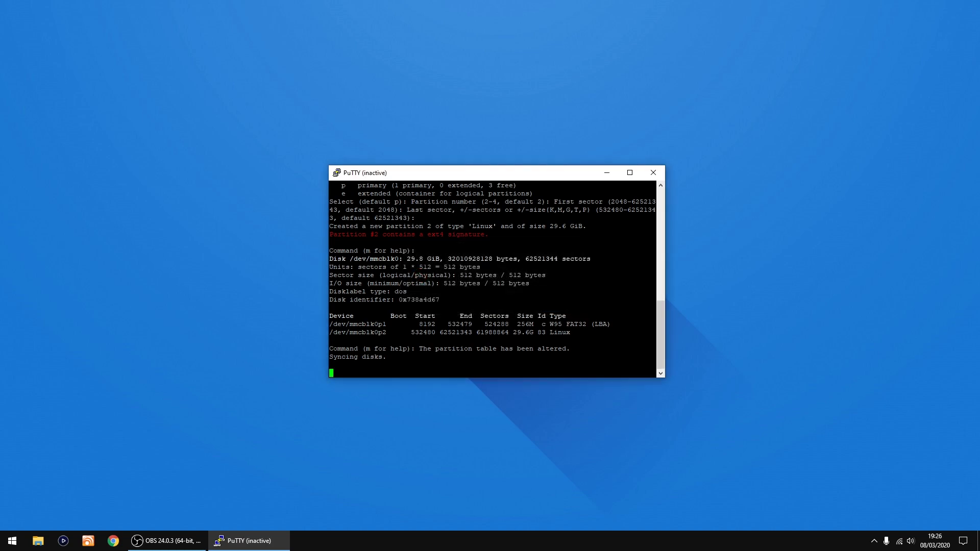
Close the PuTTY window, switch to Chrome and open the openmediavault control panel at 192.168.1.142
{"action": "left_click", "coordinate": [654, 173]}
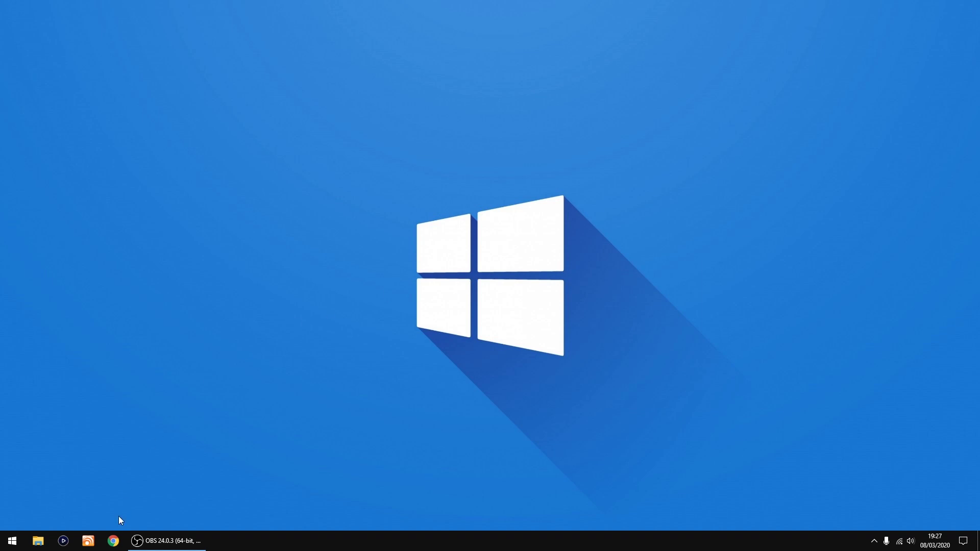
{"action": "left_click", "coordinate": [113, 540]}
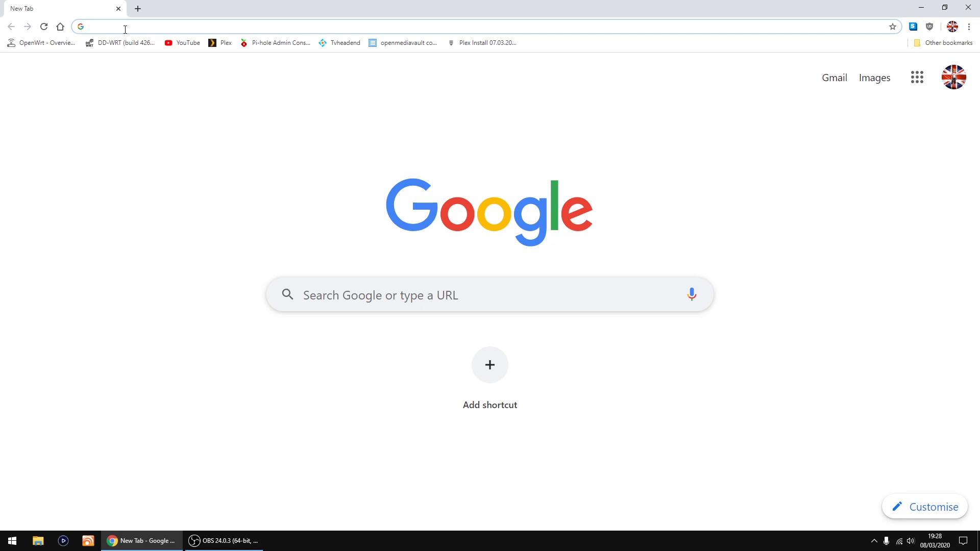
{"action": "type", "text": "192.16"}
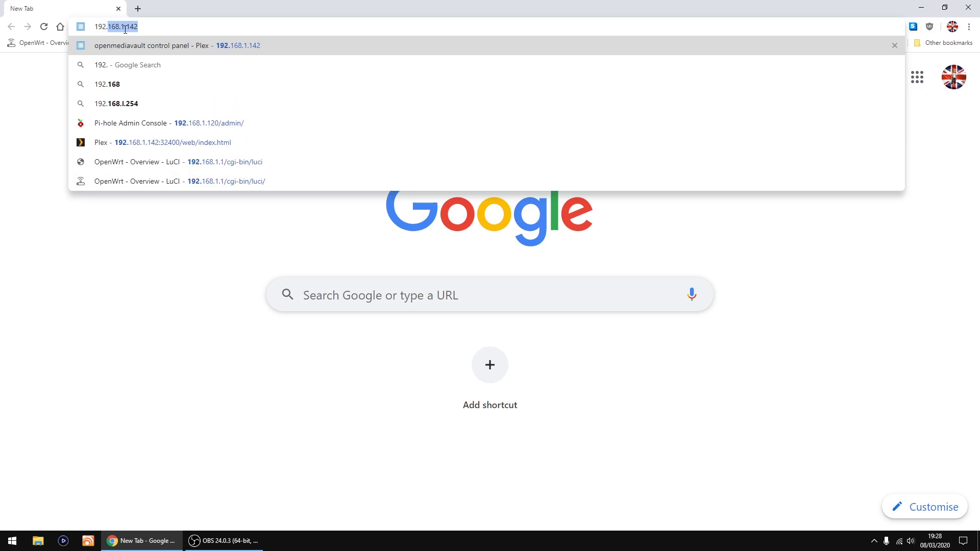
{"action": "type", "text": "8.1."}
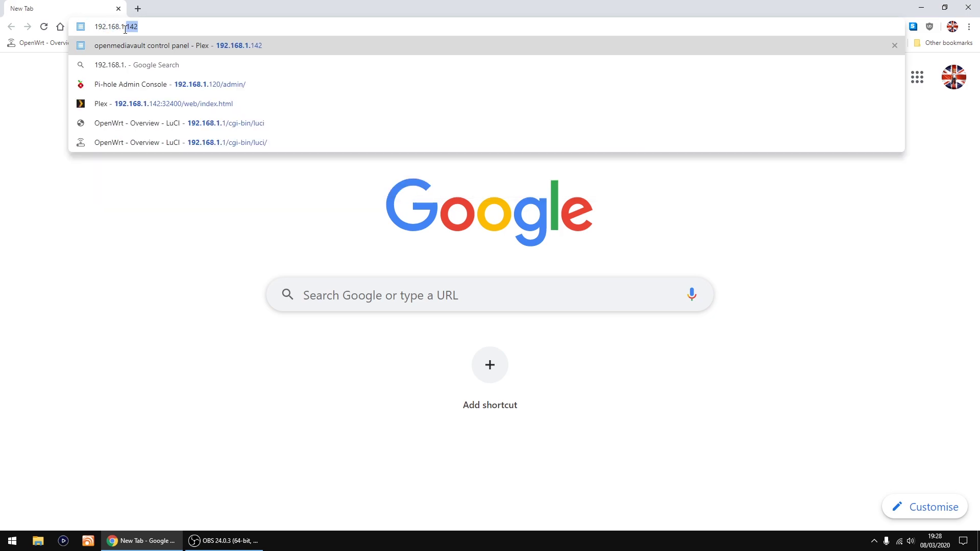
{"action": "type", "text": "142"}
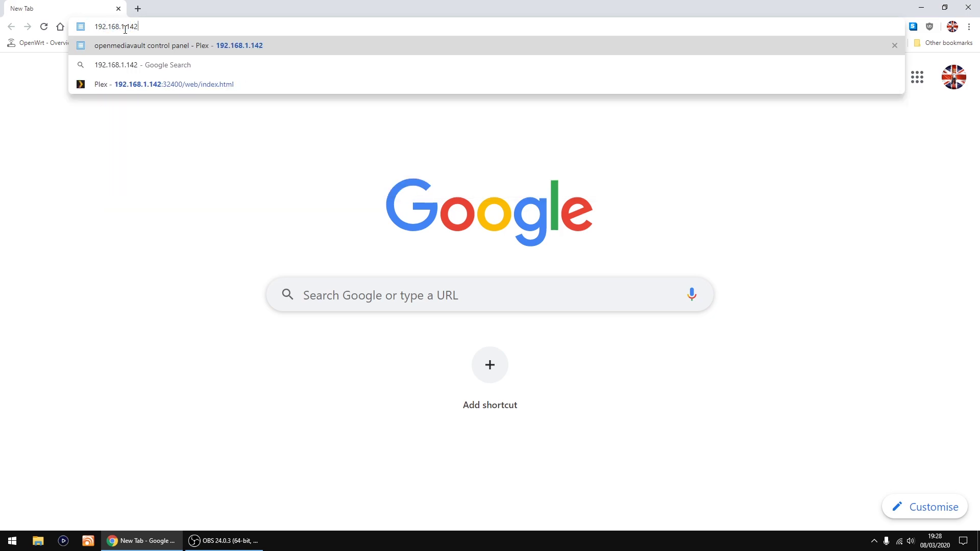
{"action": "left_click", "coordinate": [164, 46]}
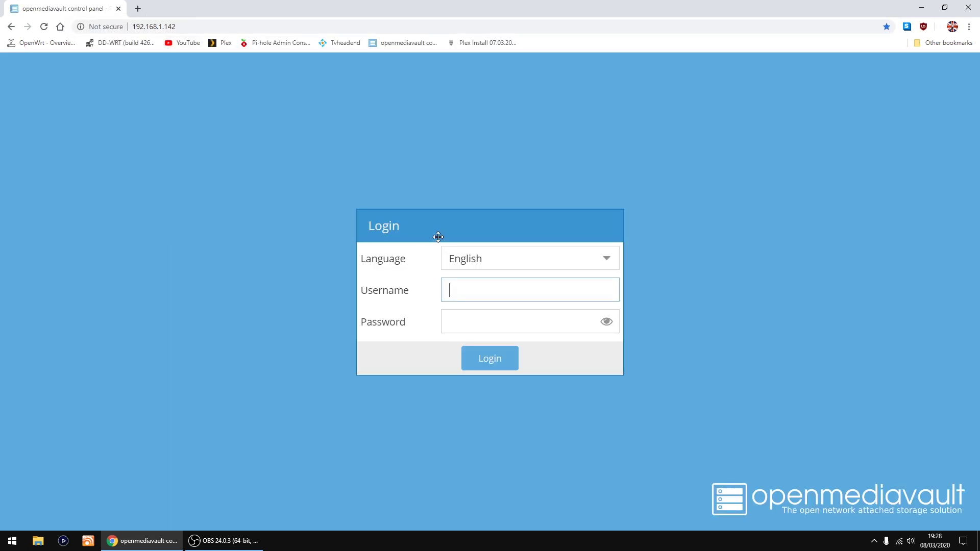
Log in to the openmediavault control panel as admin with the account password
{"action": "left_click", "coordinate": [473, 290]}
{"action": "left_click", "coordinate": [478, 317]}
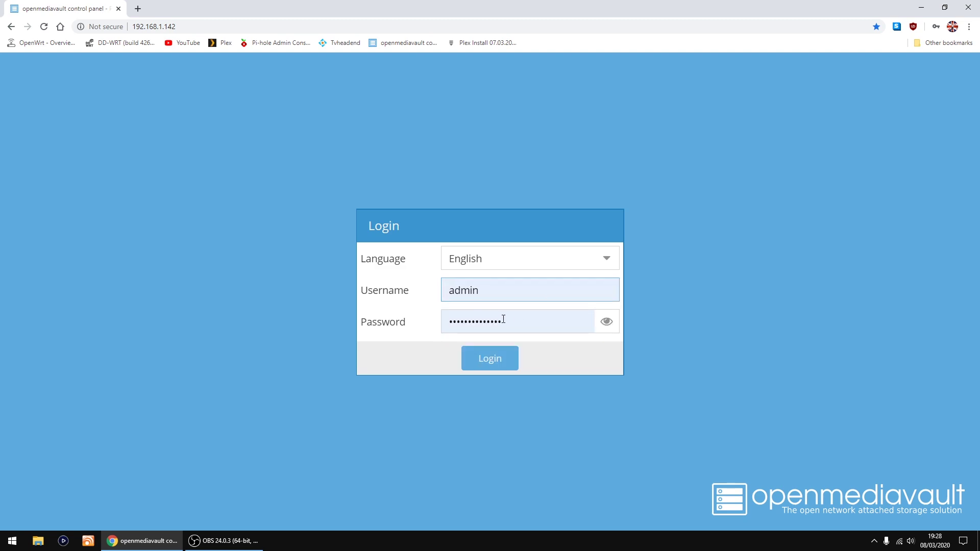
{"action": "left_click", "coordinate": [489, 363]}
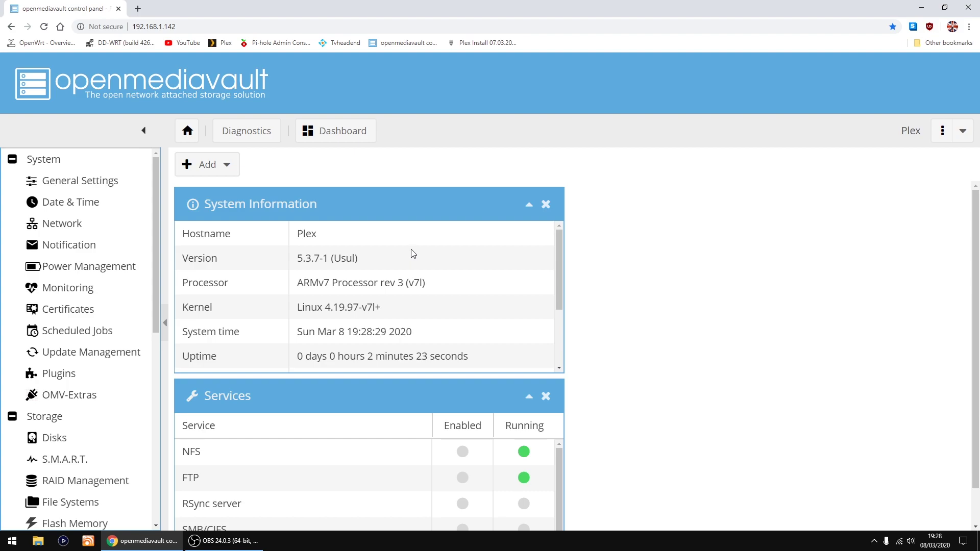
Mount the SANDISK file system on /dev/sda1 and apply the configuration changes
{"action": "scroll", "coordinate": [106, 285], "scroll_direction": "down", "scroll_amount": 1}
{"action": "scroll", "coordinate": [105, 286], "scroll_direction": "down", "scroll_amount": 3}
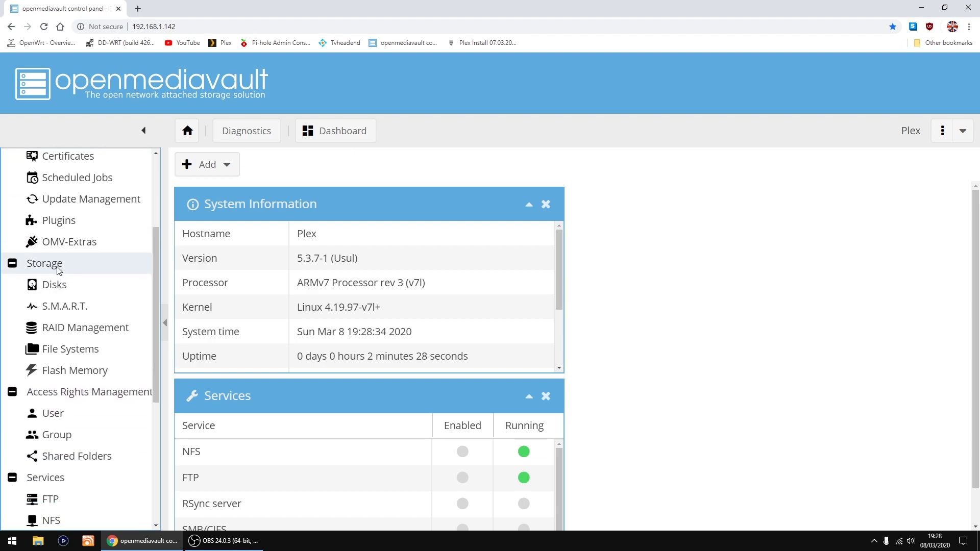
{"action": "left_click", "coordinate": [59, 351]}
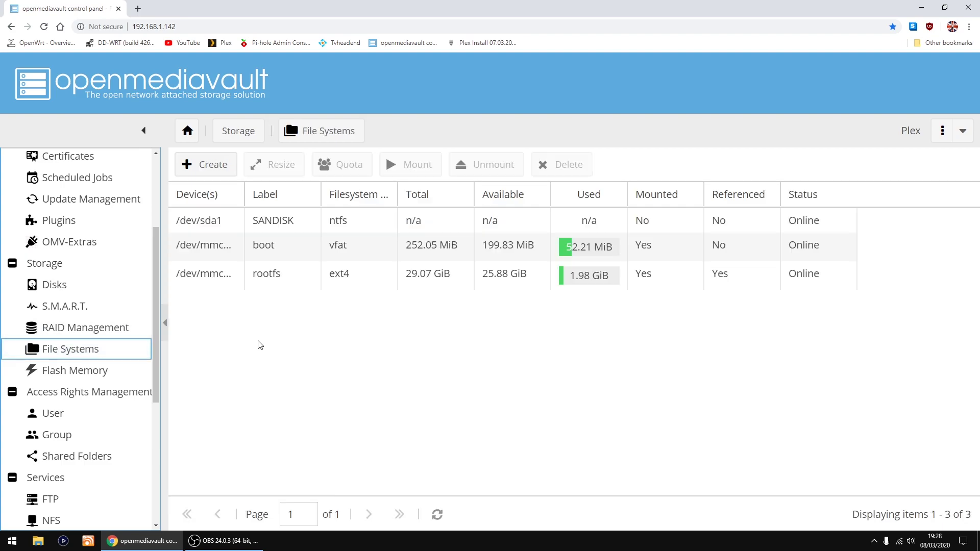
{"action": "left_click", "coordinate": [271, 224]}
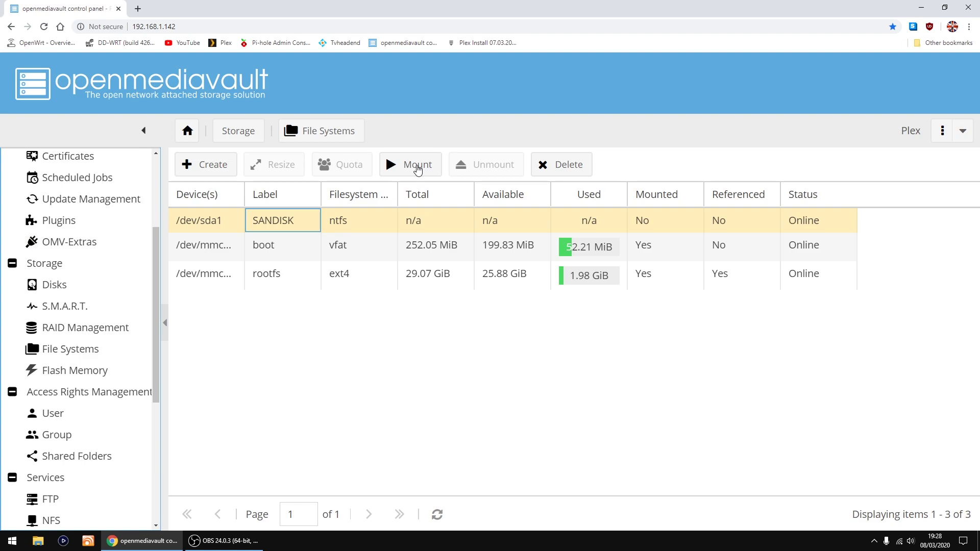
{"action": "left_click", "coordinate": [417, 170]}
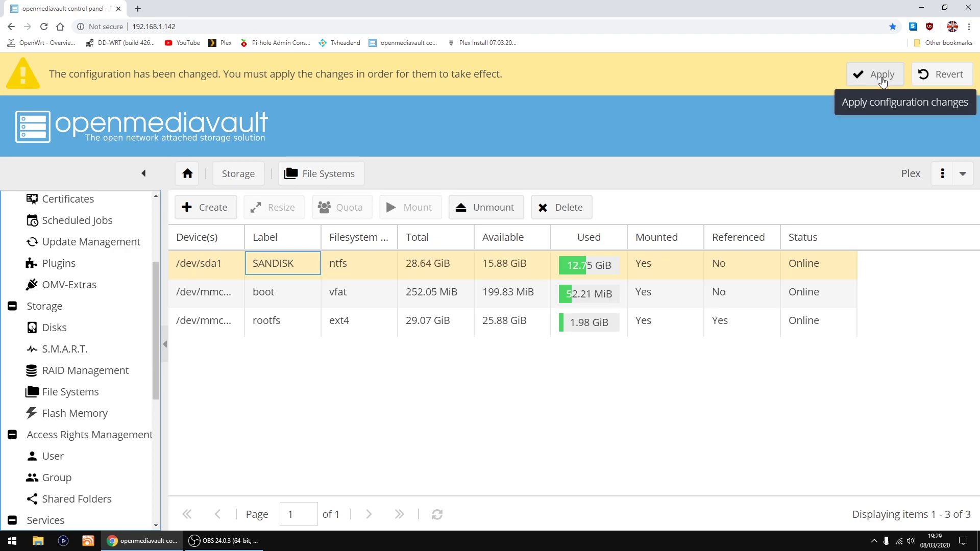
{"action": "left_click", "coordinate": [880, 78]}
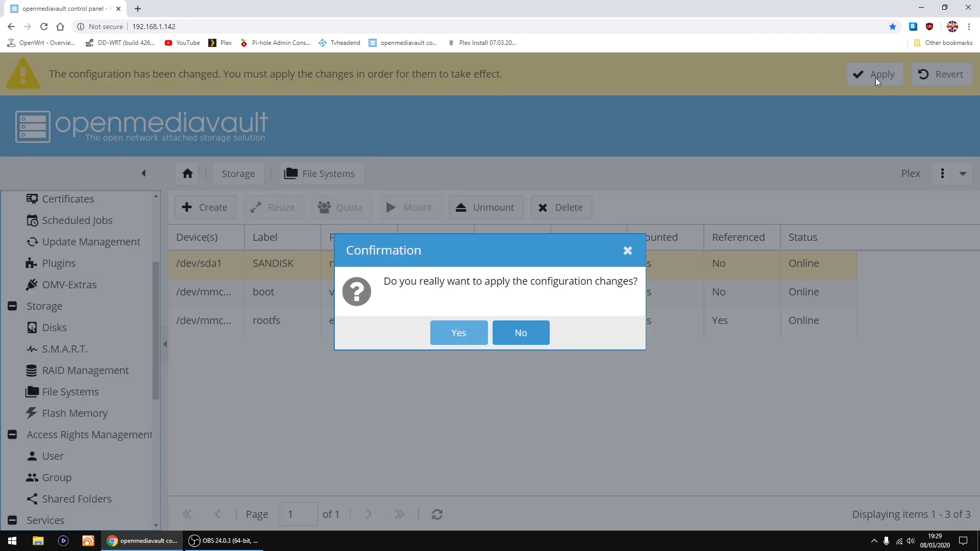
{"action": "left_click", "coordinate": [459, 333]}
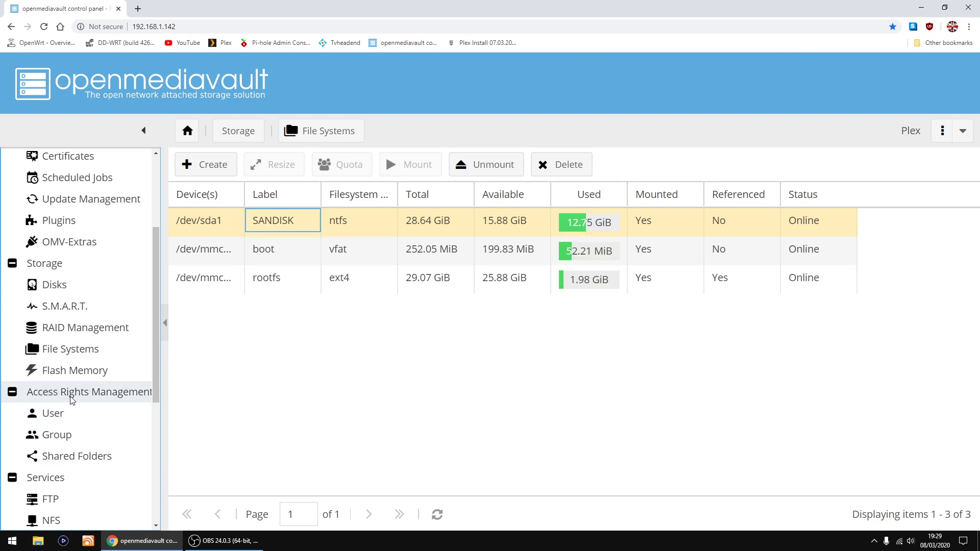
Start a new shared folder named Movies on the SANDISK device
{"action": "left_click", "coordinate": [71, 455]}
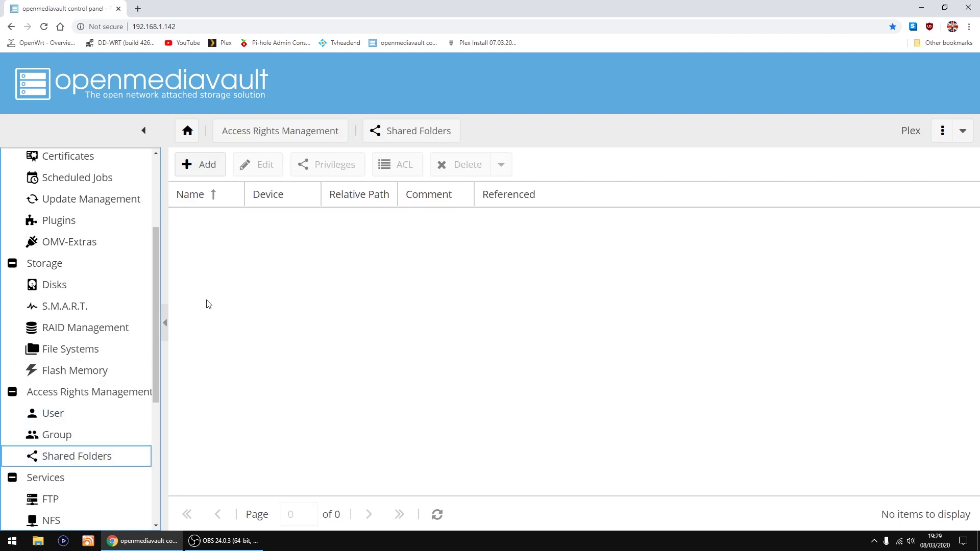
{"action": "left_click", "coordinate": [208, 165]}
{"action": "left_click", "coordinate": [425, 172]}
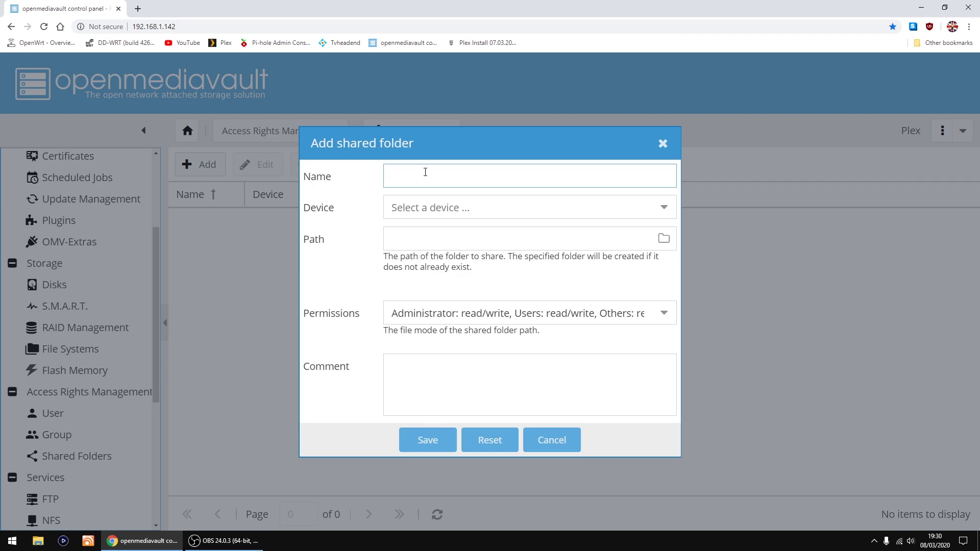
{"action": "type", "text": "Movies"}
{"action": "left_click", "coordinate": [664, 208]}
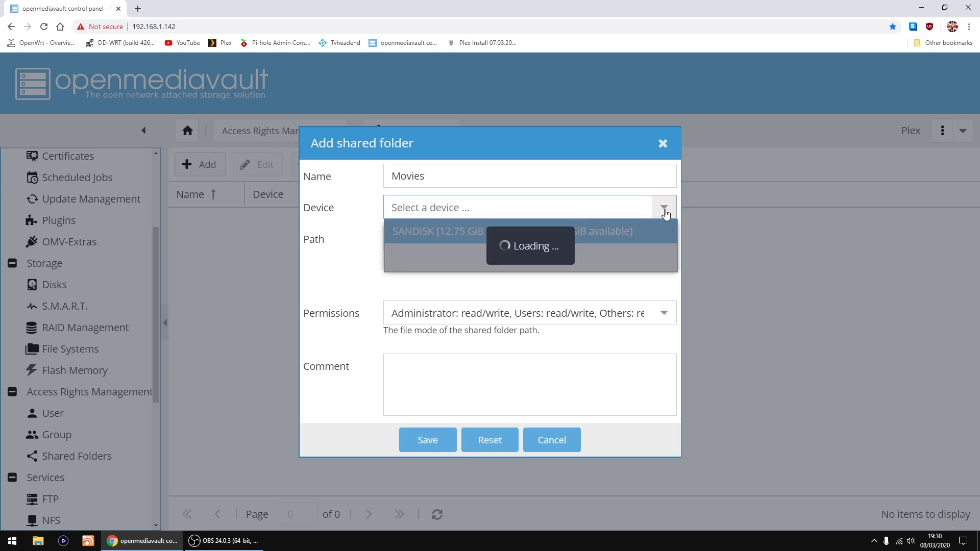
{"action": "left_click", "coordinate": [417, 231]}
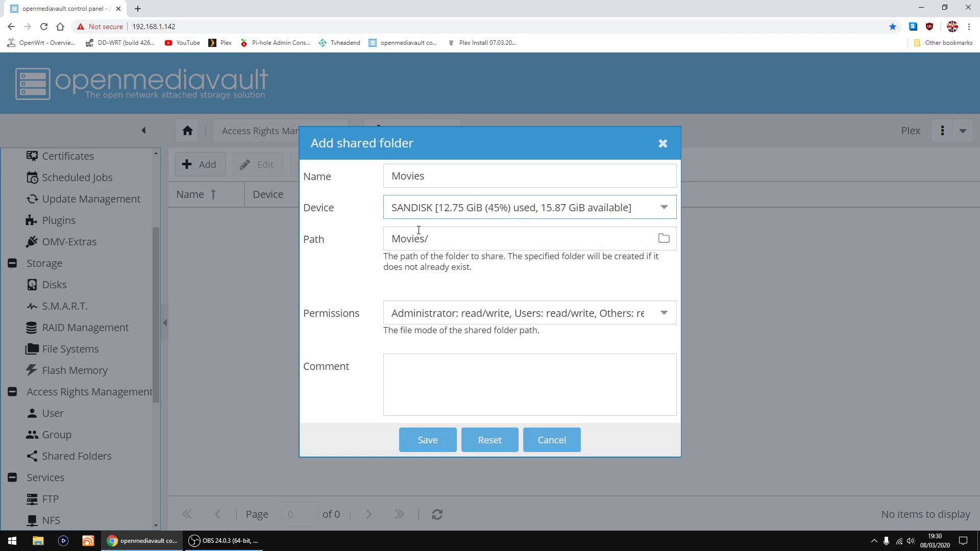
Set the shared folder's path to the existing Movies directory on the drive
{"action": "left_click", "coordinate": [664, 239]}
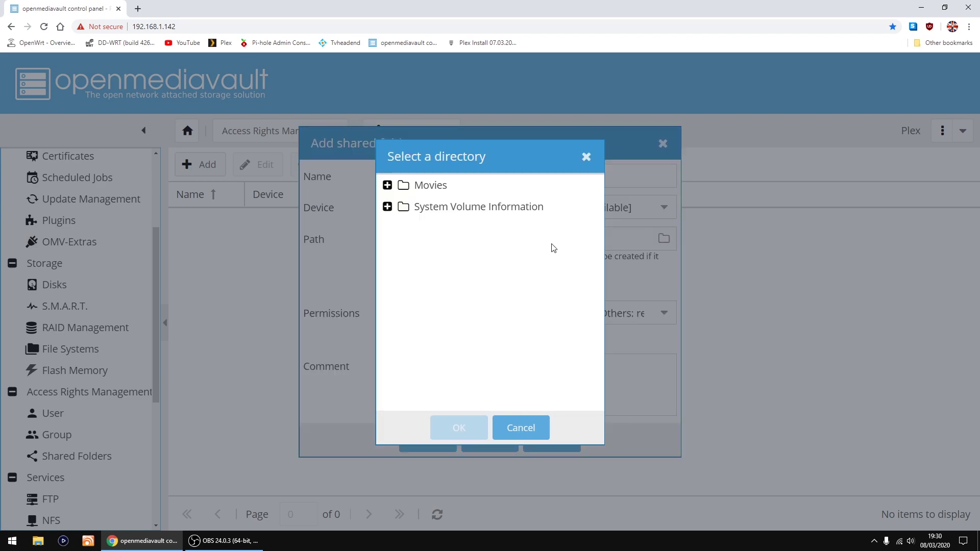
{"action": "left_click", "coordinate": [389, 189]}
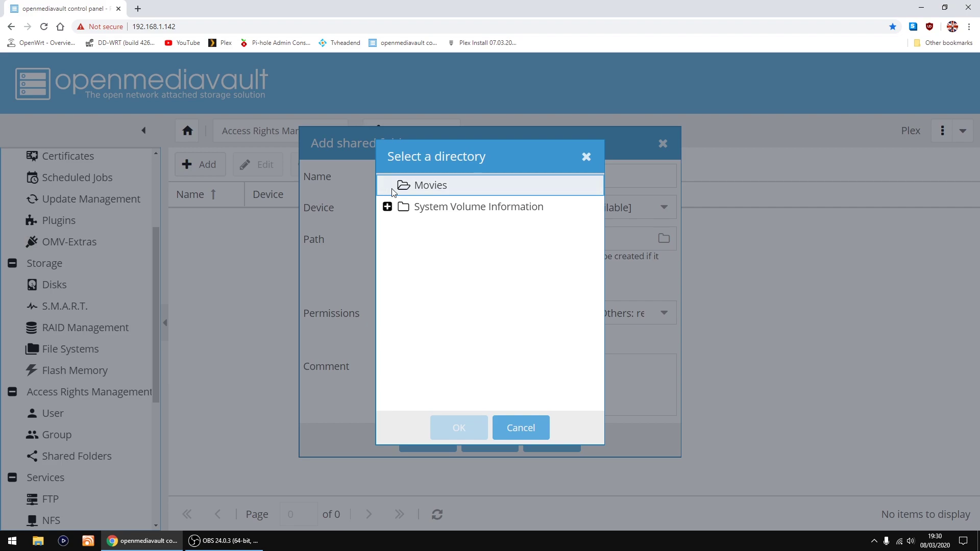
{"action": "left_click", "coordinate": [427, 190]}
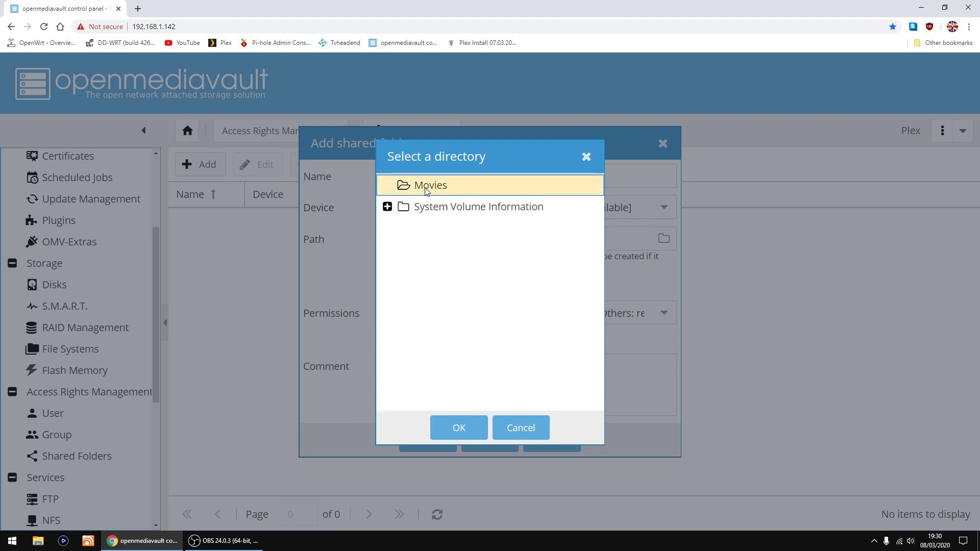
{"action": "left_click", "coordinate": [470, 428]}
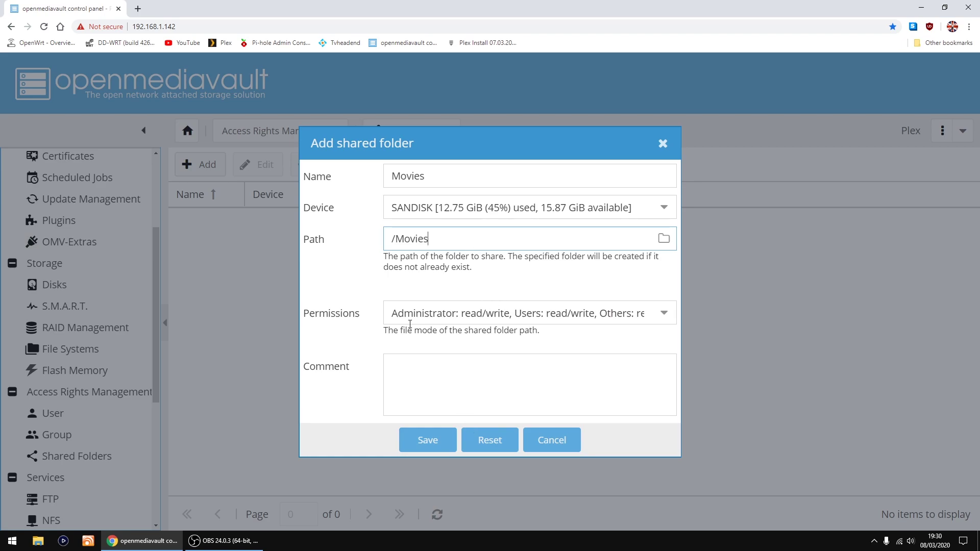
Set the shared folder's permissions to Everyone: read/write, save it and apply the configuration changes
{"action": "left_click", "coordinate": [661, 316]}
{"action": "scroll", "coordinate": [561, 215], "scroll_direction": "down", "scroll_amount": 1}
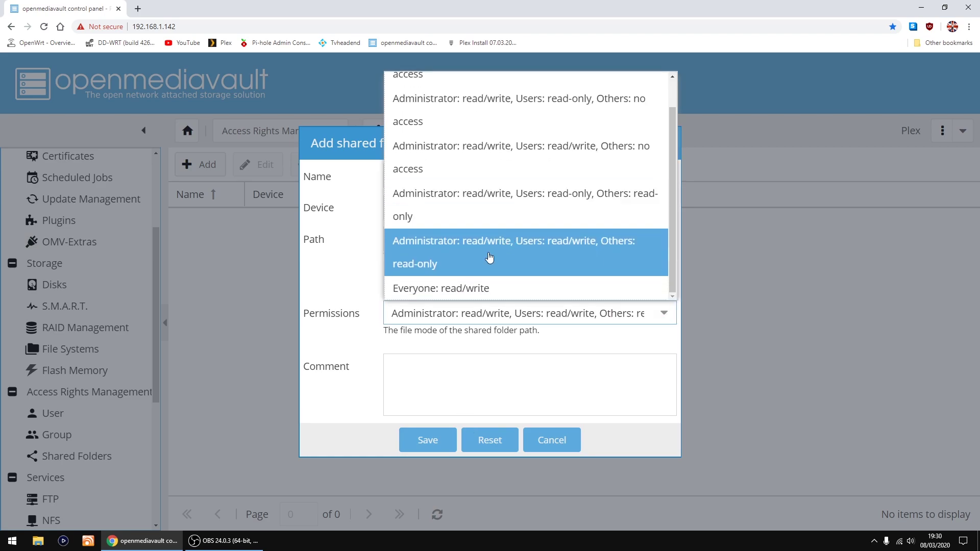
{"action": "left_click", "coordinate": [429, 291]}
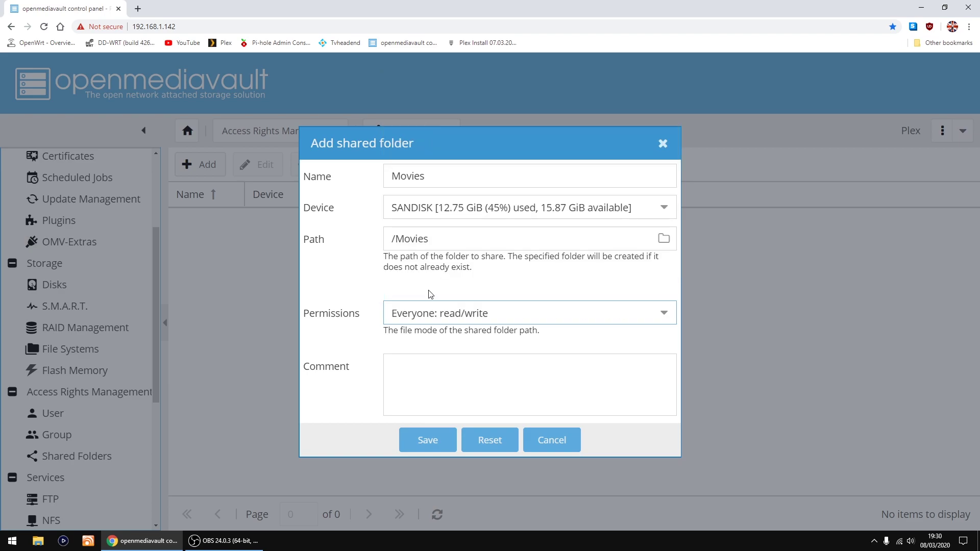
{"action": "left_click", "coordinate": [437, 446]}
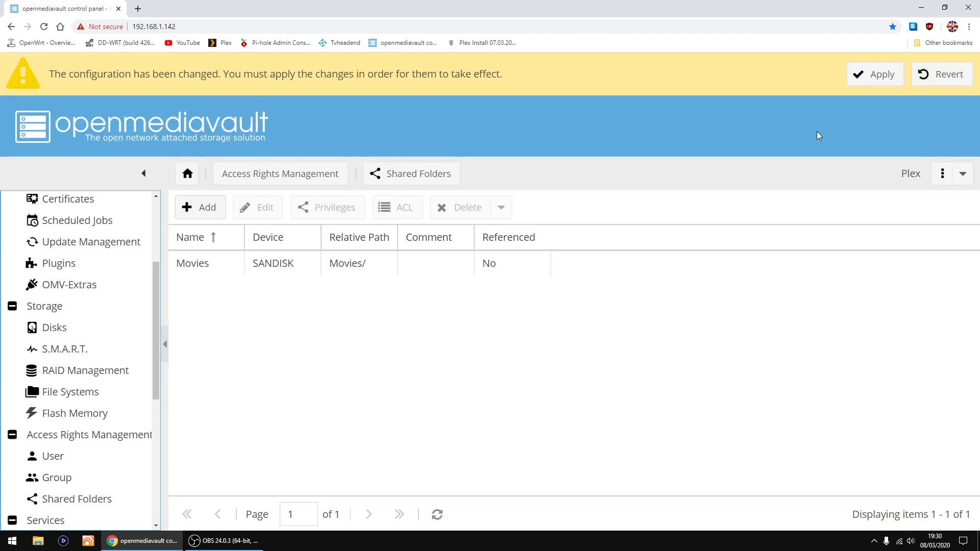
{"action": "left_click", "coordinate": [881, 78]}
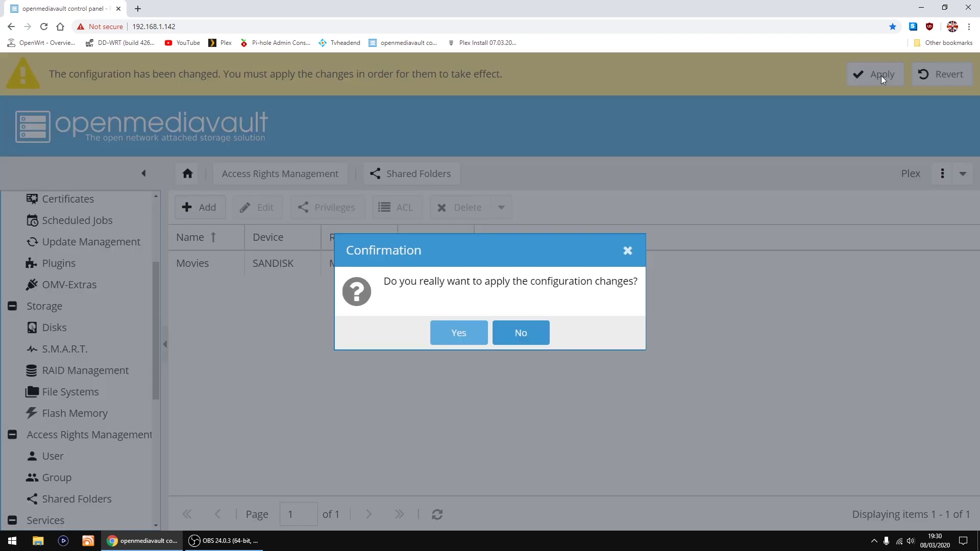
{"action": "left_click", "coordinate": [457, 337]}
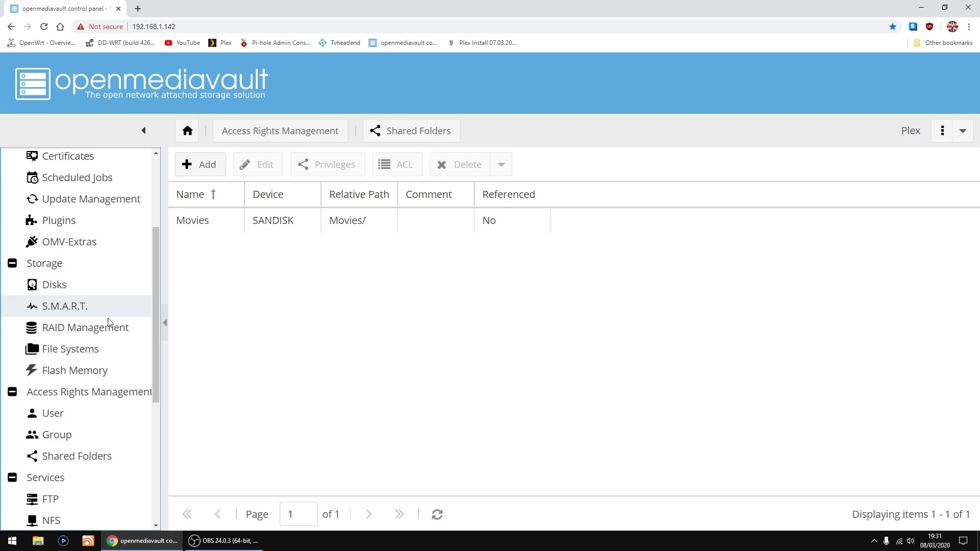
Start a new SMB/CIFS share for the Movies shared folder on SANDISK
{"action": "scroll", "coordinate": [91, 323], "scroll_direction": "down", "scroll_amount": 3}
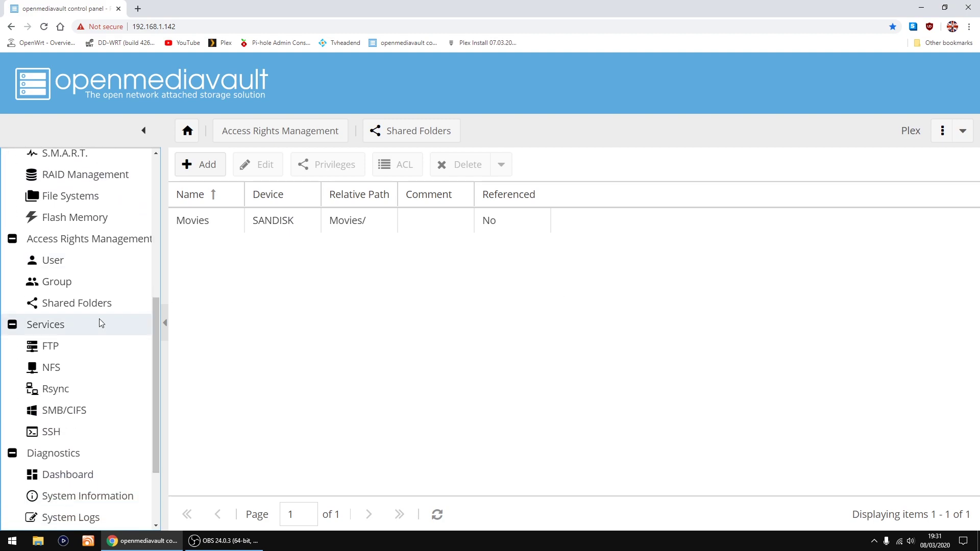
{"action": "left_click", "coordinate": [50, 411]}
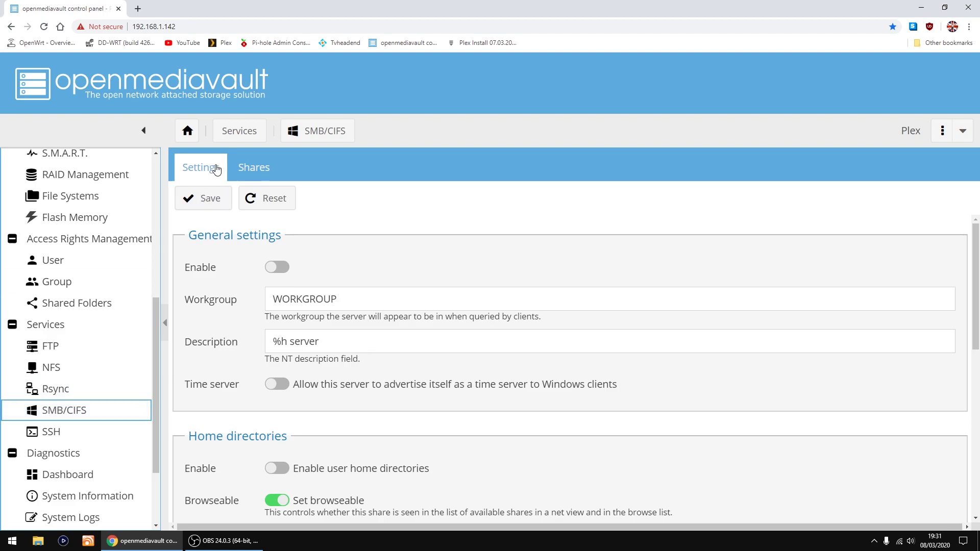
{"action": "left_click", "coordinate": [258, 172]}
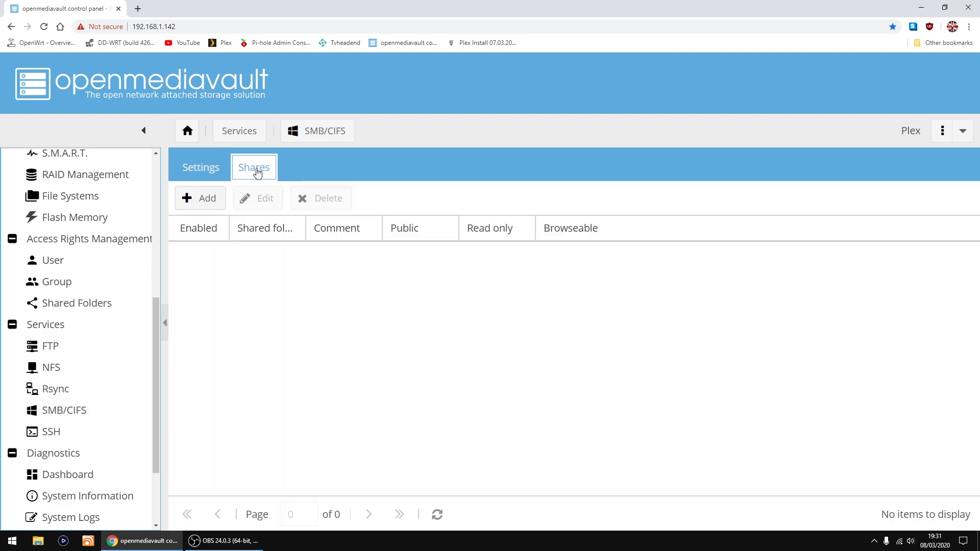
{"action": "left_click", "coordinate": [207, 199]}
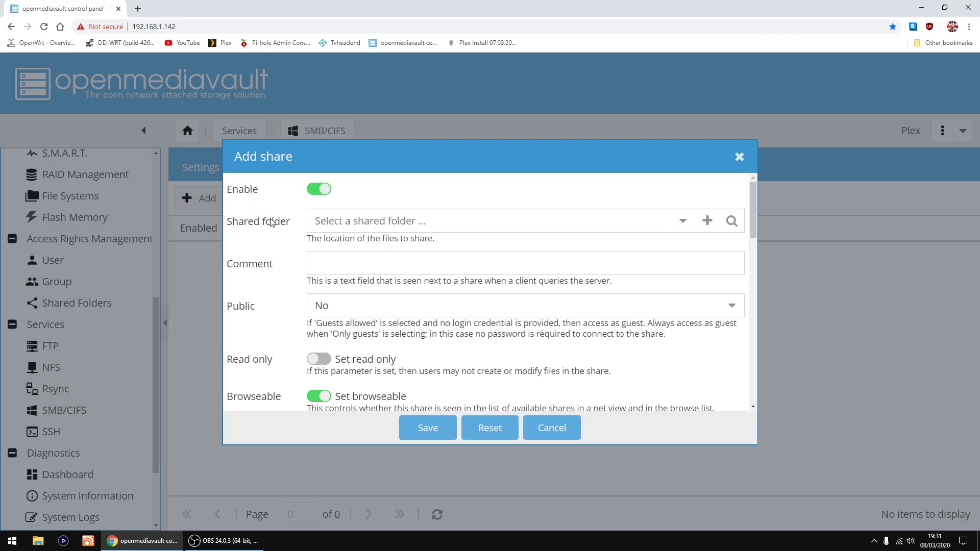
{"action": "left_click", "coordinate": [683, 221]}
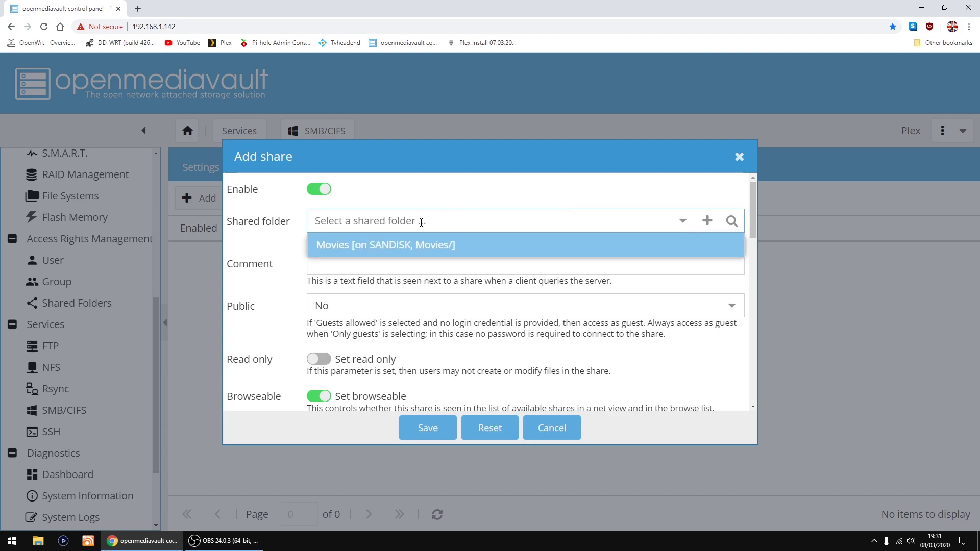
{"action": "left_click", "coordinate": [391, 249]}
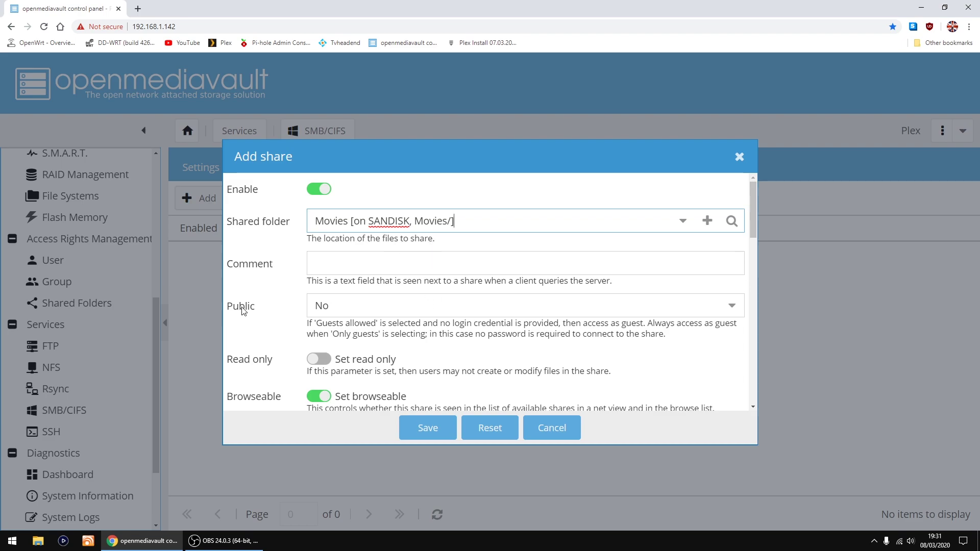
Set the share's public access to Guests allowed, save it and apply the configuration changes
{"action": "left_click", "coordinate": [732, 305]}
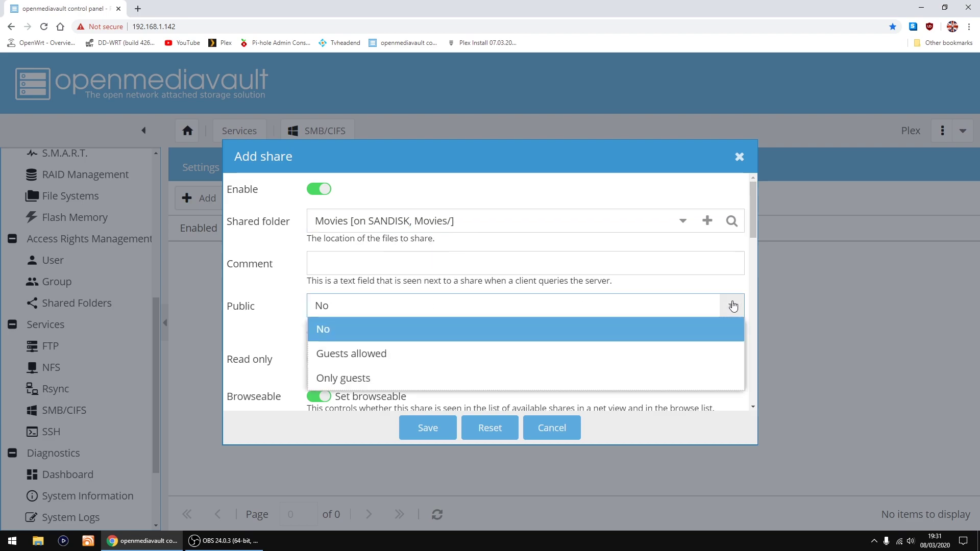
{"action": "left_click", "coordinate": [335, 357]}
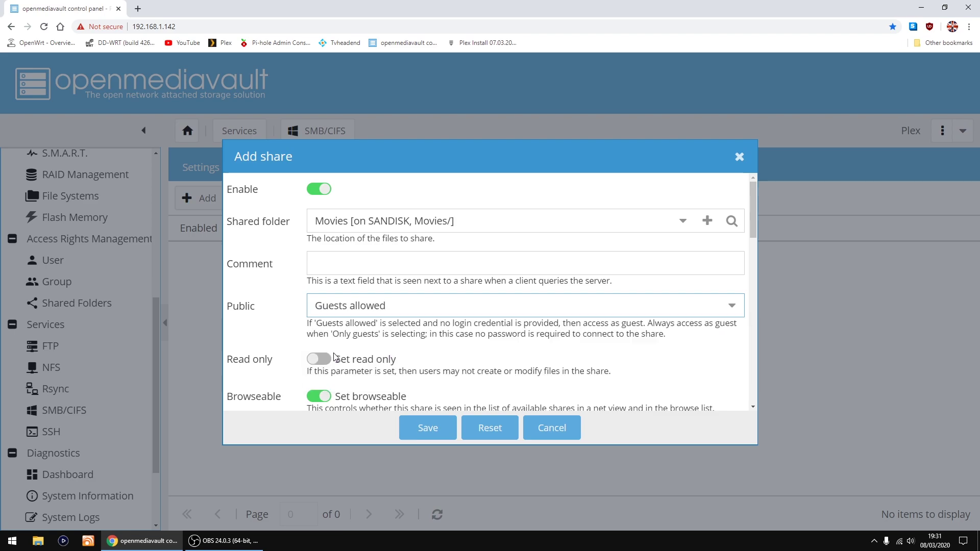
{"action": "left_click", "coordinate": [429, 431]}
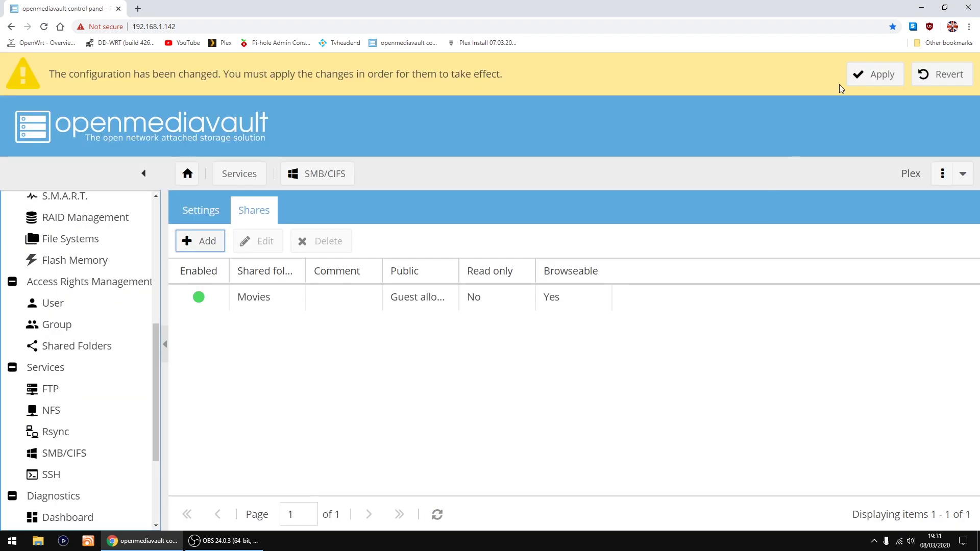
{"action": "left_click", "coordinate": [884, 82]}
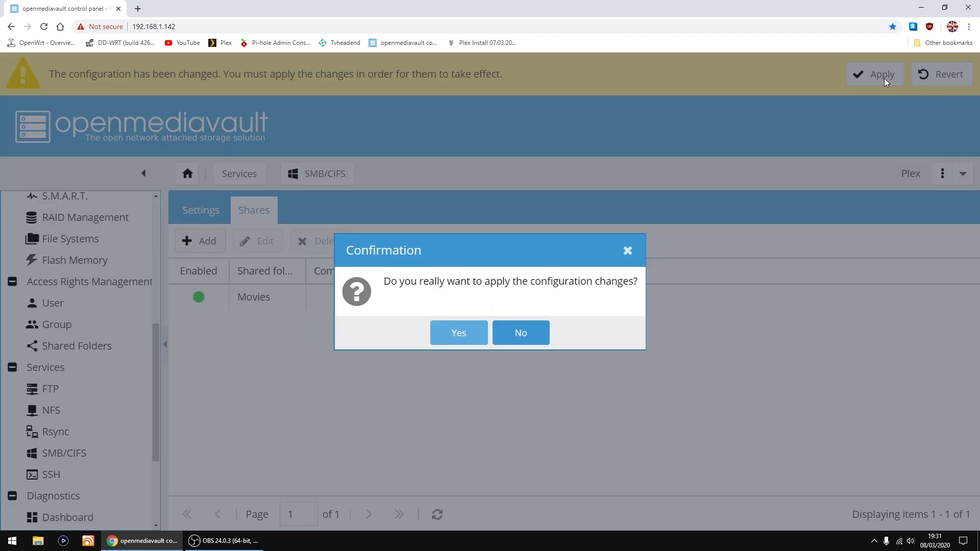
{"action": "left_click", "coordinate": [465, 336]}
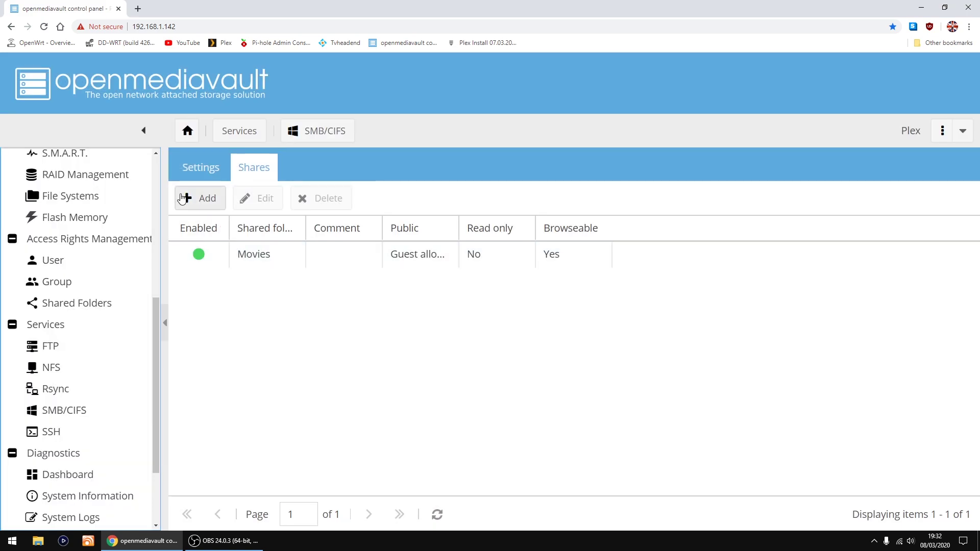
Enable the SMB/CIFS service, apply the saved configuration changes and close the openmediavault browser window
{"action": "left_click", "coordinate": [200, 172]}
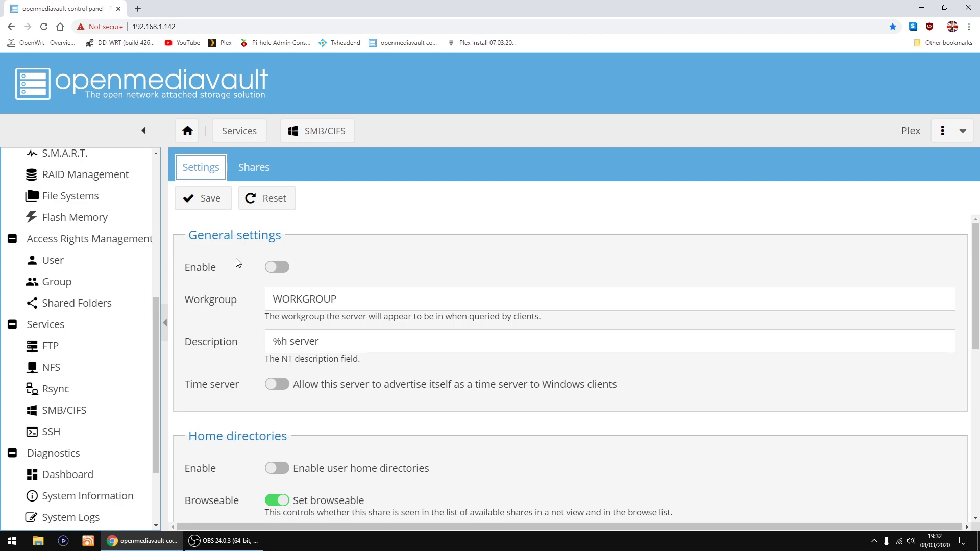
{"action": "left_click", "coordinate": [282, 267]}
{"action": "left_click", "coordinate": [206, 201]}
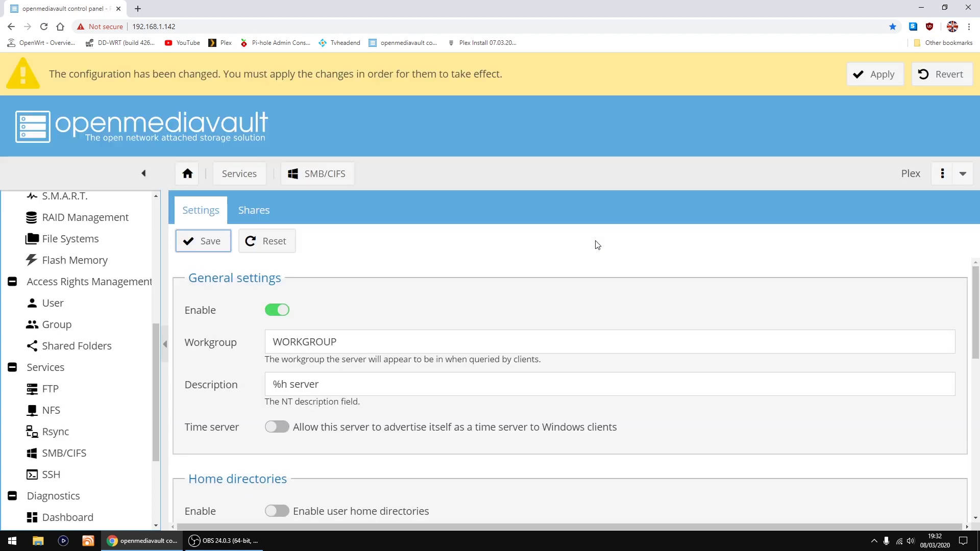
{"action": "left_click", "coordinate": [884, 80]}
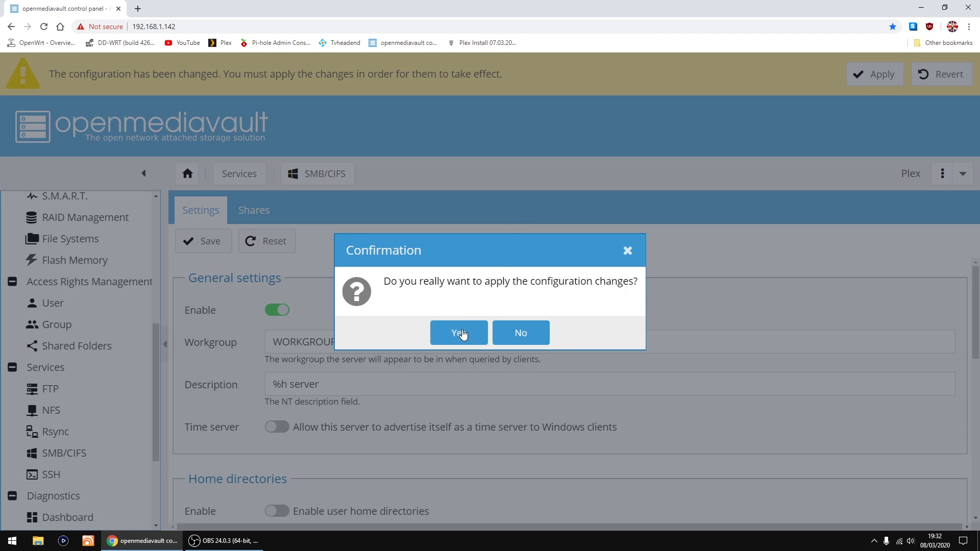
{"action": "left_click", "coordinate": [462, 333]}
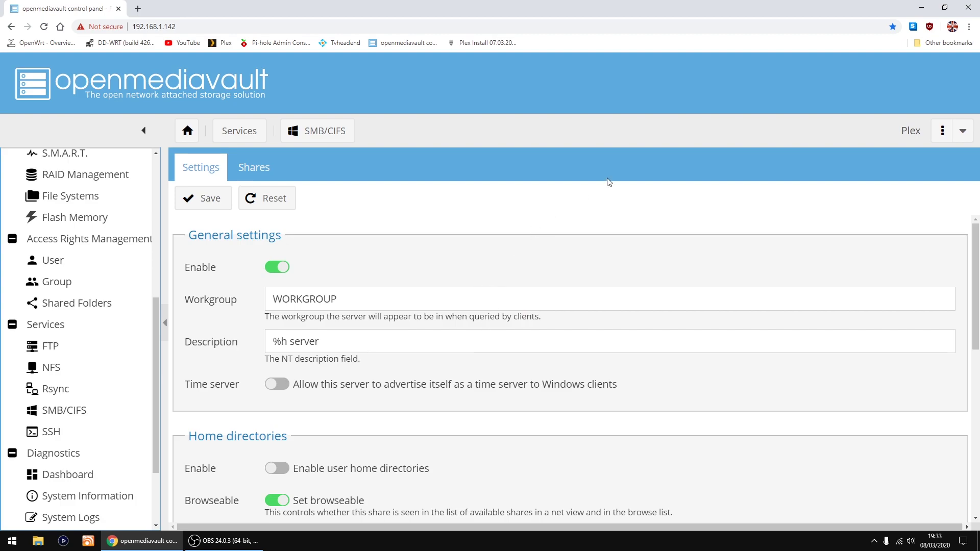
{"action": "left_click", "coordinate": [967, 5]}
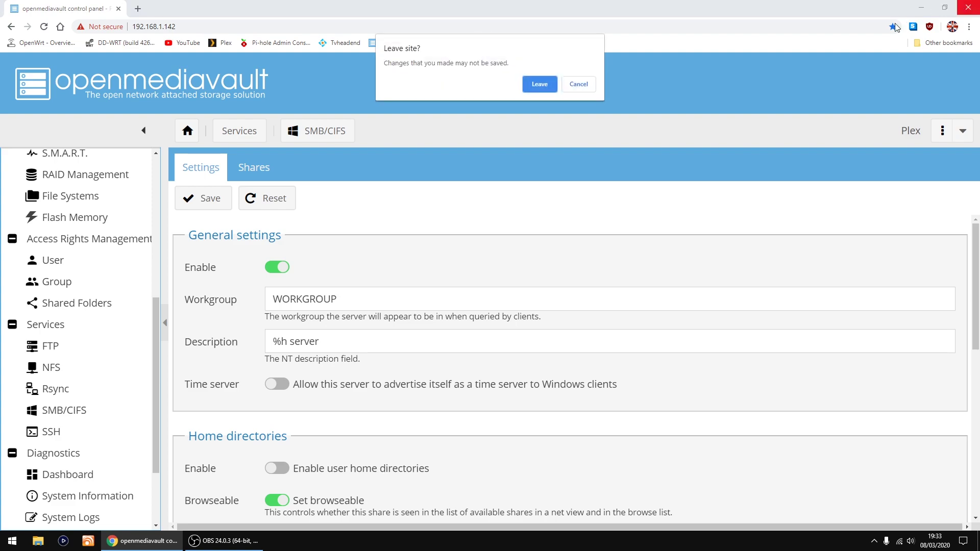
{"action": "left_click", "coordinate": [546, 84]}
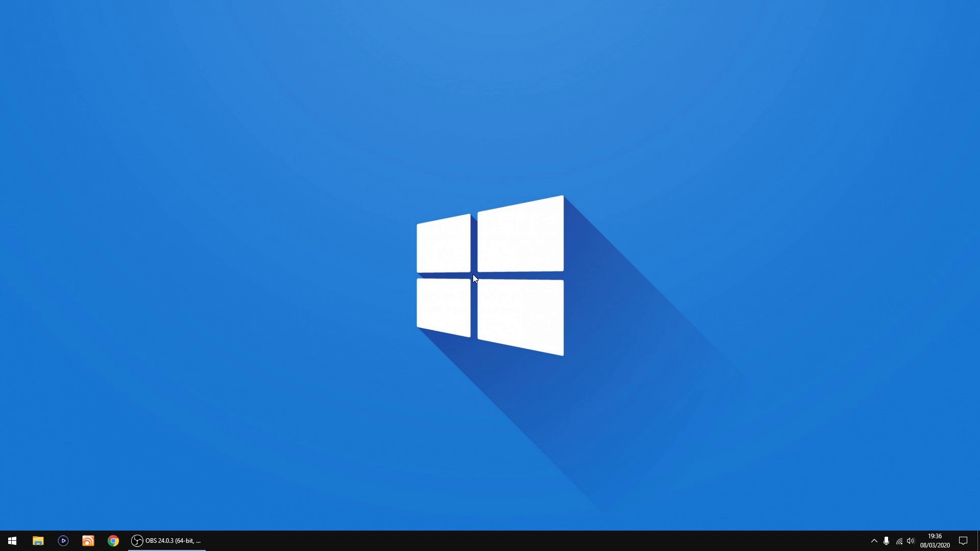
Open 192.168.1.142:32400/web/index.html in Chrome and dismiss the Plex introduction and Plex Pass offer
{"action": "left_click", "coordinate": [113, 542]}
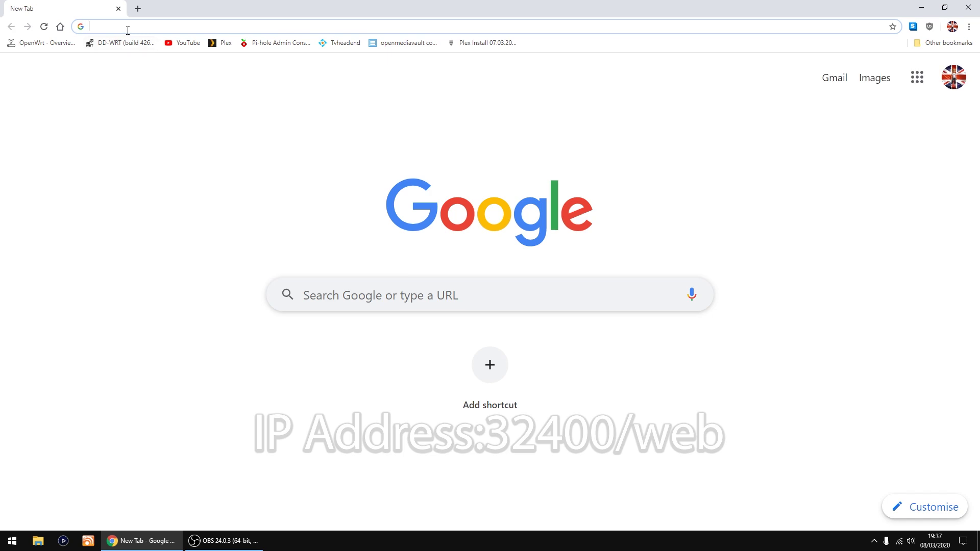
{"action": "type", "text": "192.168.1.142"}
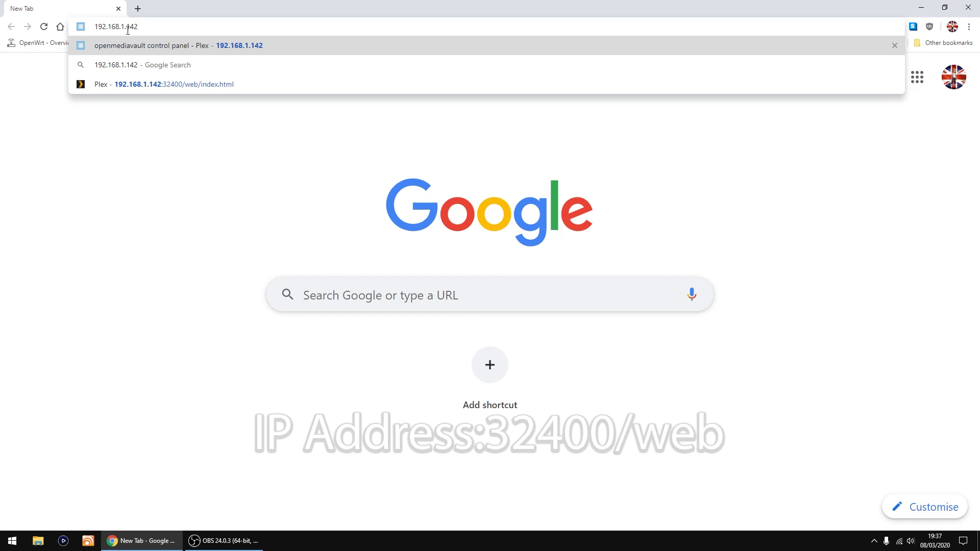
{"action": "type", "text": ":32"}
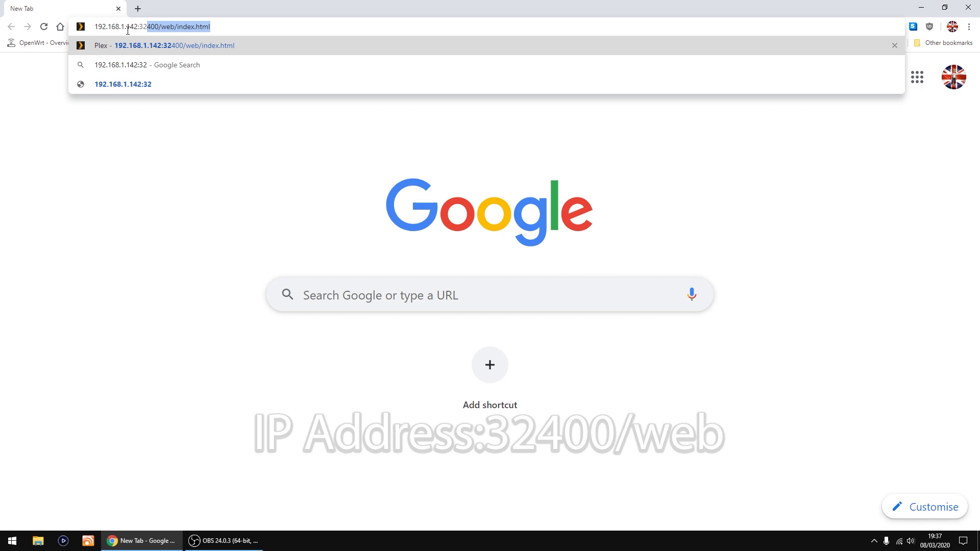
{"action": "type", "text": "400"}
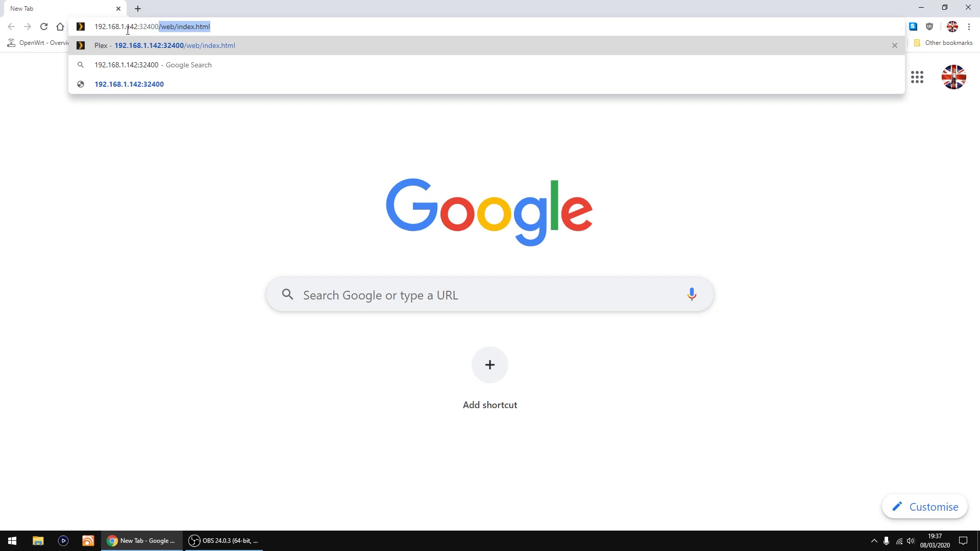
{"action": "key", "text": "Return"}
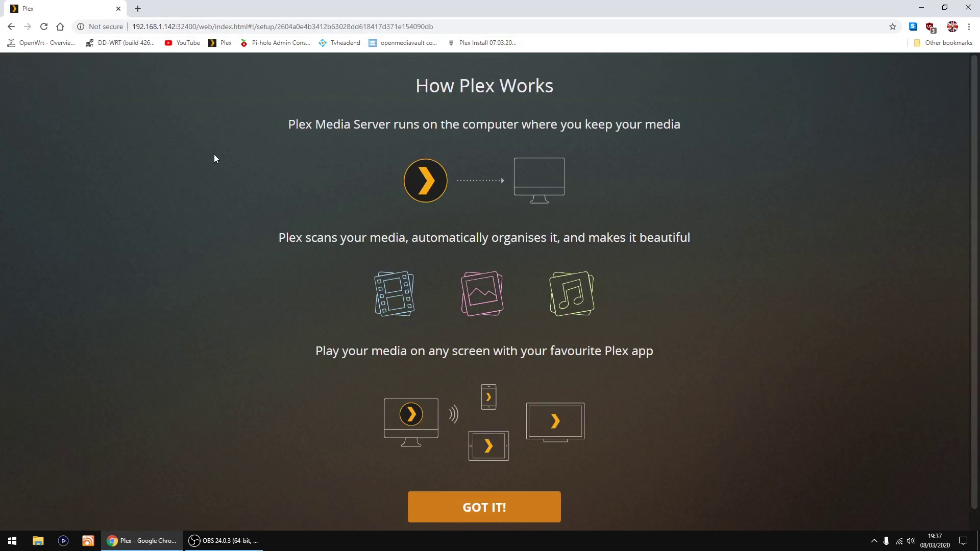
{"action": "left_click", "coordinate": [485, 507]}
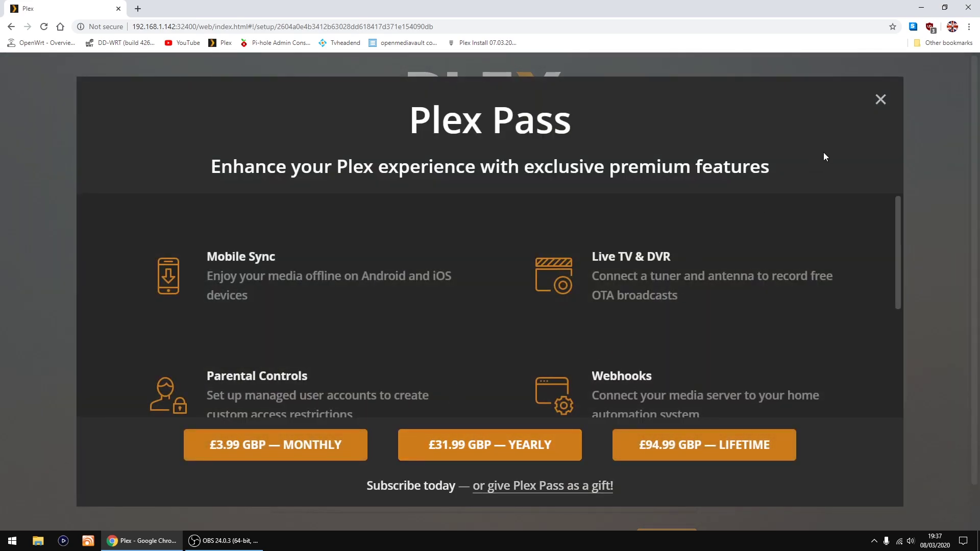
{"action": "left_click", "coordinate": [880, 99]}
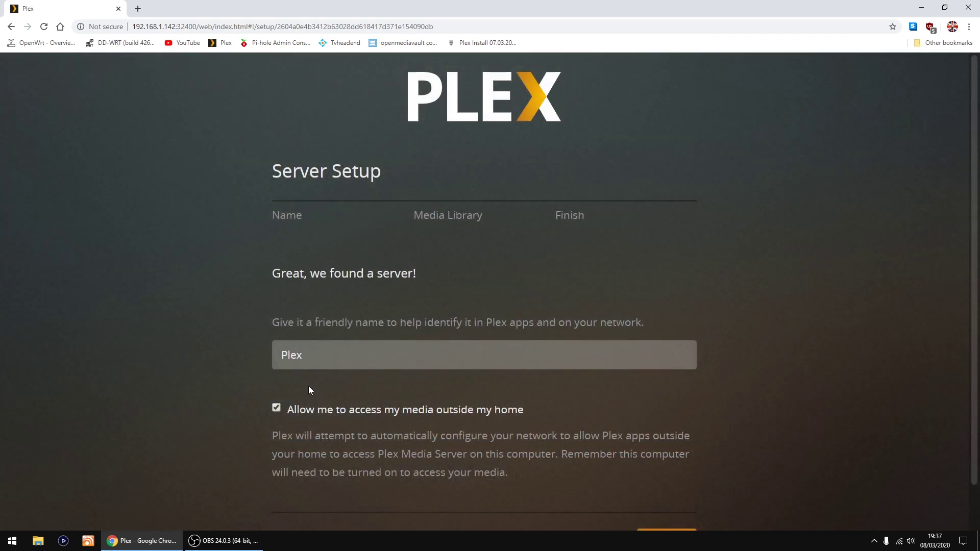
Name the Plex server testplex, disallow media access outside the home and continue to the media library setup
{"action": "left_click", "coordinate": [320, 355]}
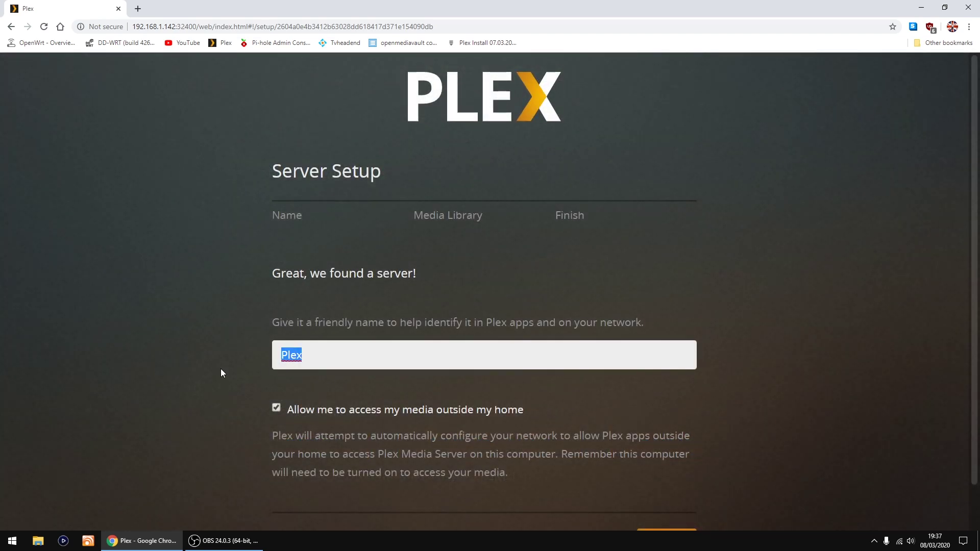
{"action": "type", "text": "testplex"}
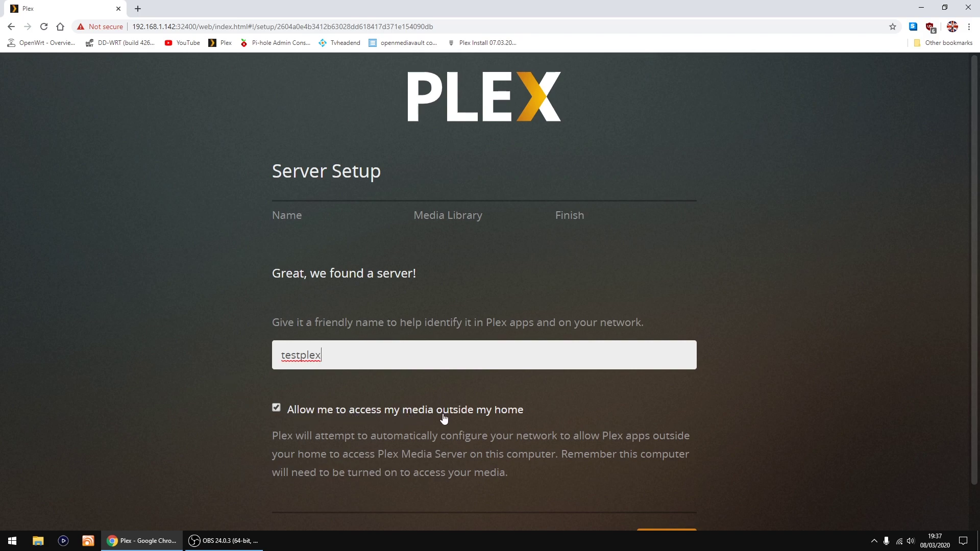
{"action": "left_click", "coordinate": [276, 409]}
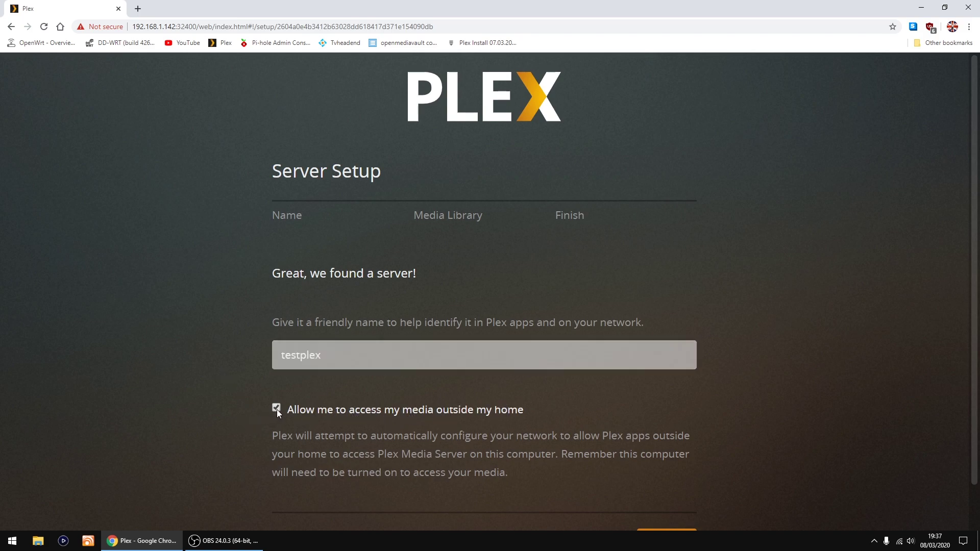
{"action": "scroll", "coordinate": [199, 407], "scroll_direction": "down", "scroll_amount": 2}
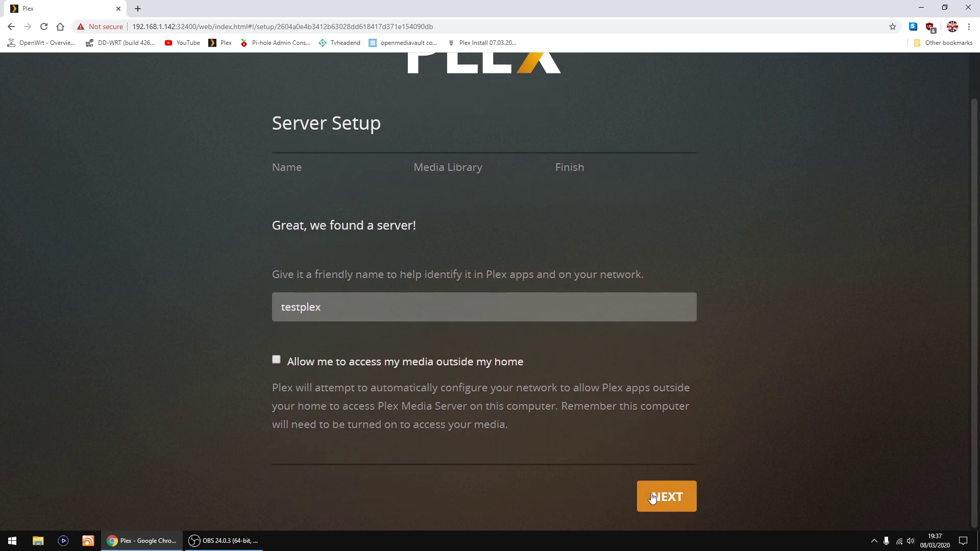
{"action": "left_click", "coordinate": [669, 497]}
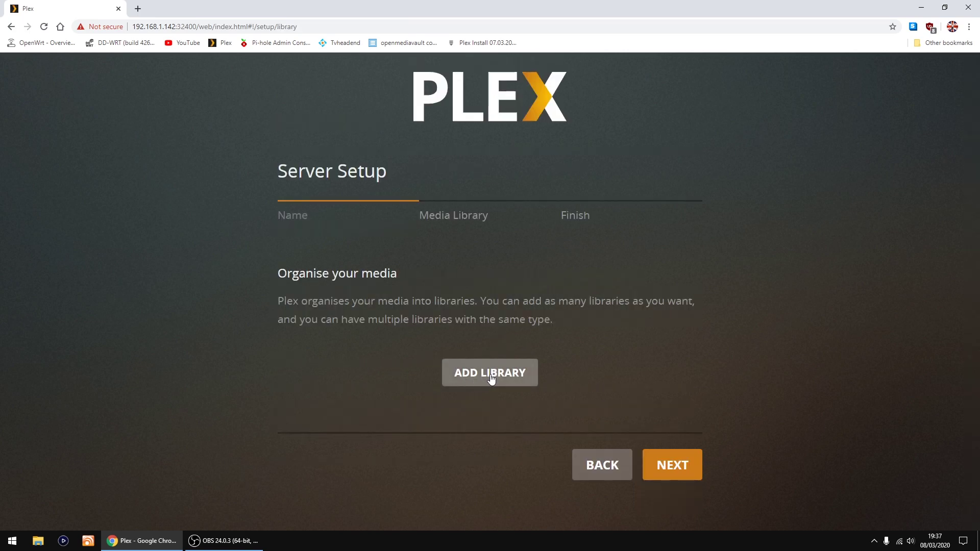
Start a new Plex library of type Films and continue to its folder selection
{"action": "left_click", "coordinate": [490, 377]}
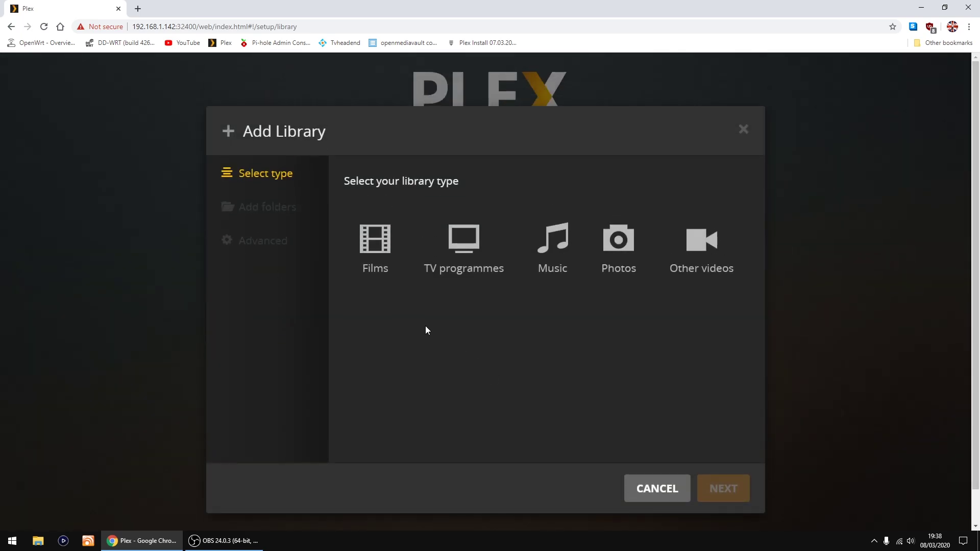
{"action": "left_click", "coordinate": [373, 249]}
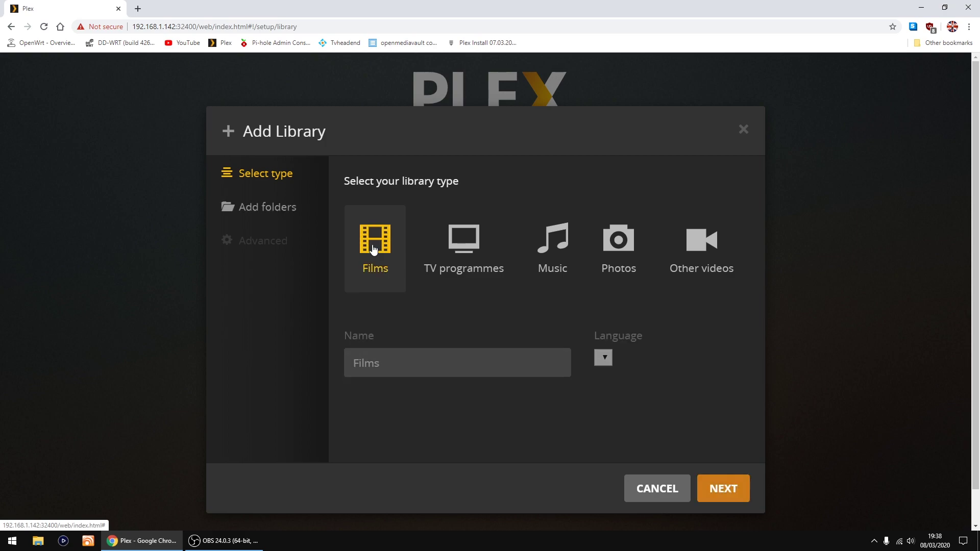
{"action": "left_click", "coordinate": [729, 496]}
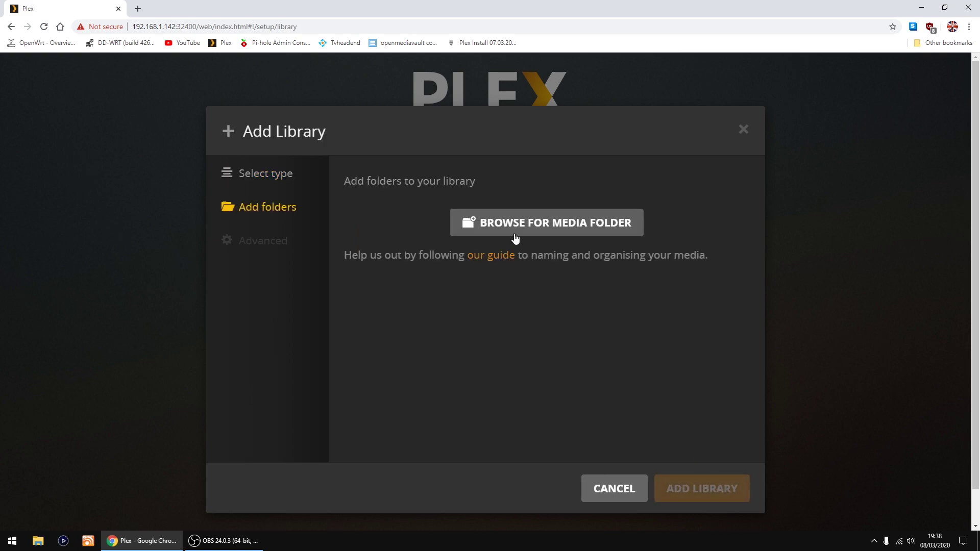